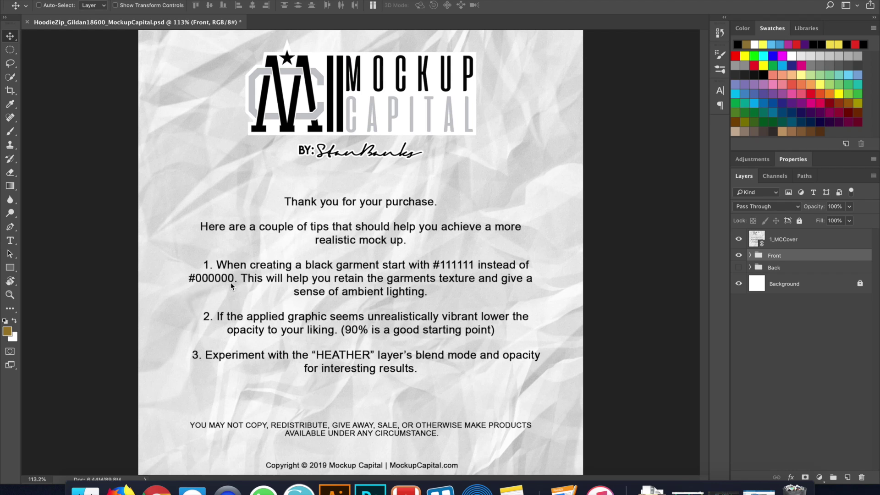
Hide the 1_MCCover page and delete the MockupCapital(Border) logo layer from the Front group
left_click(740, 240)
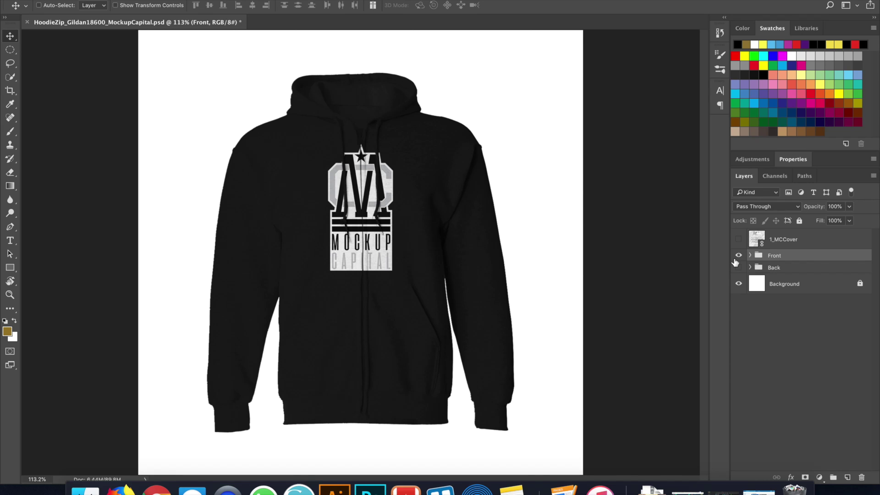
left_click(750, 255)
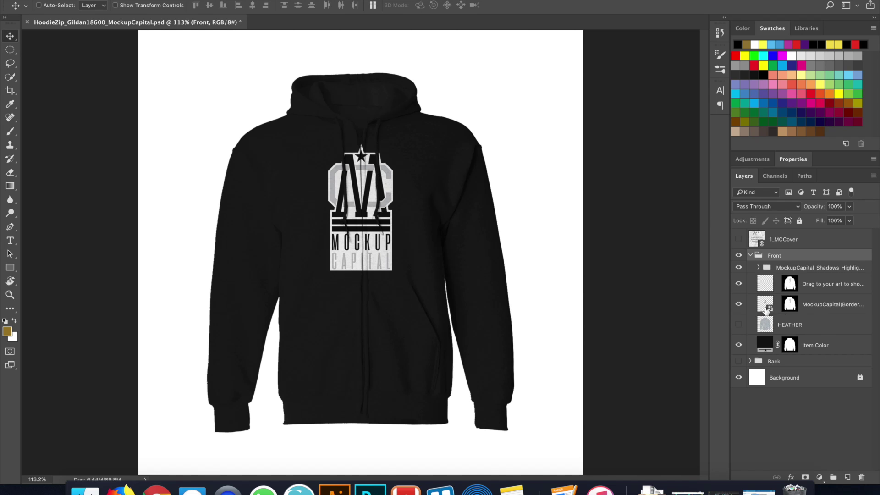
left_click(766, 310)
left_click(741, 304)
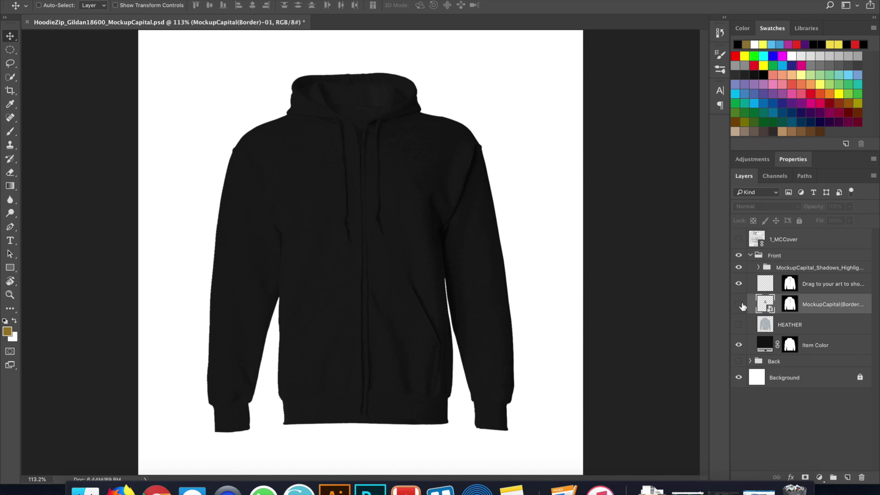
left_click(739, 305)
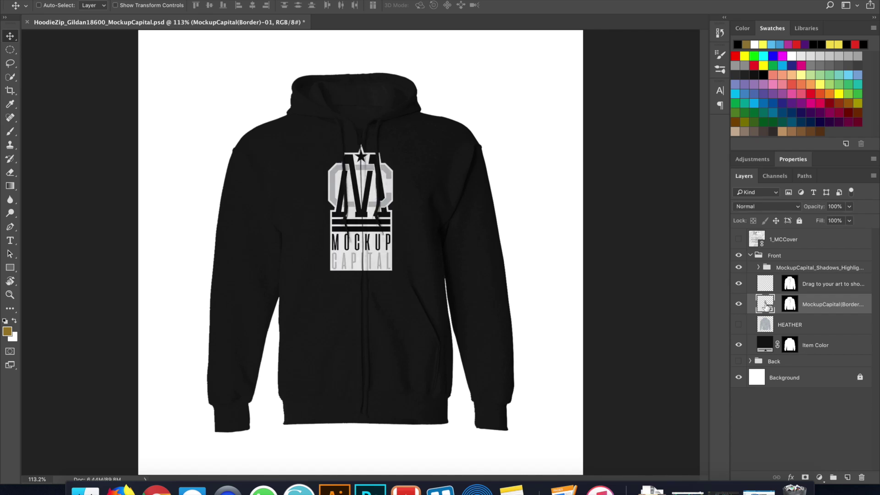
key("Delete")
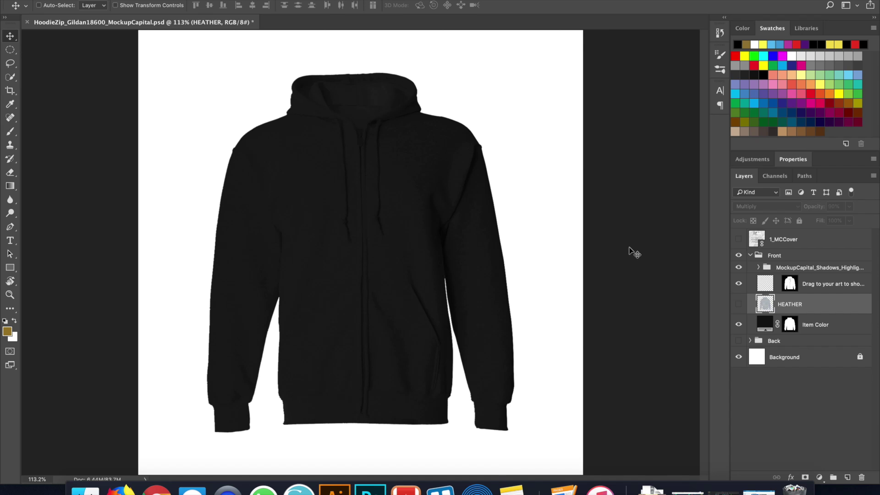
Place niches-01a.png from the 6_T-Shirts folder into the mockup with File > Place
left_click(98, 1)
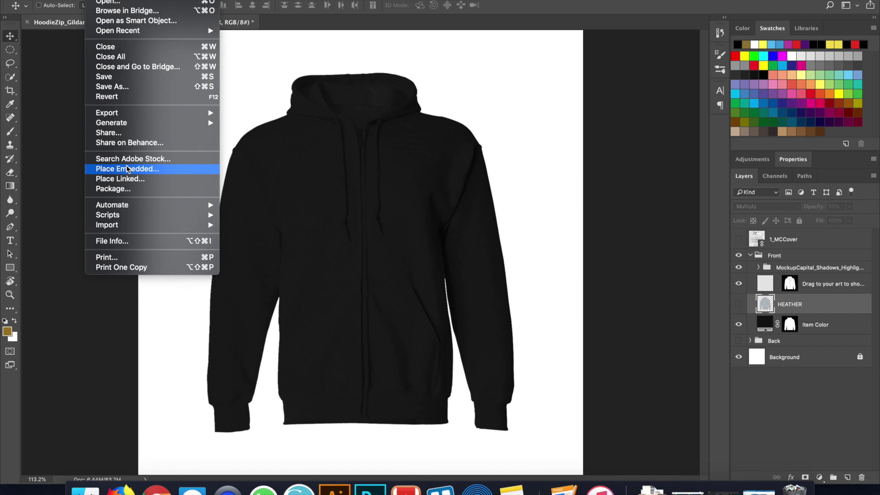
left_click(127, 178)
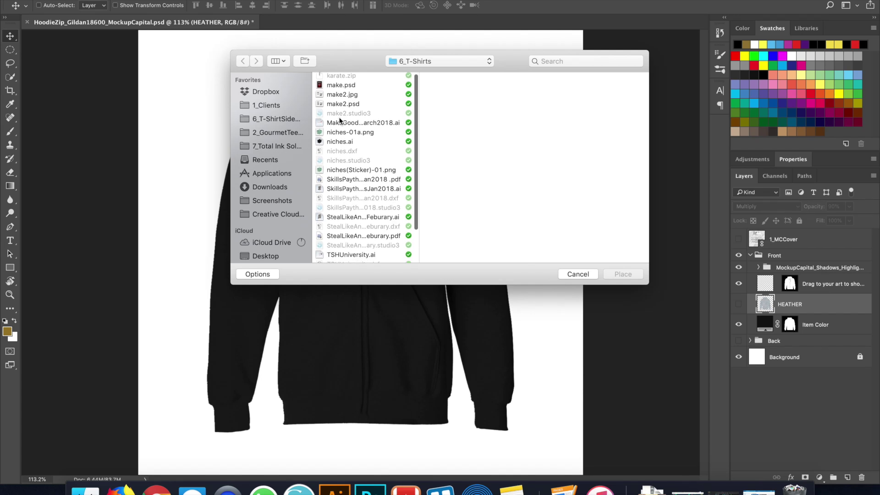
scroll(339, 118, "down", 1)
scroll(340, 116, "down", 2)
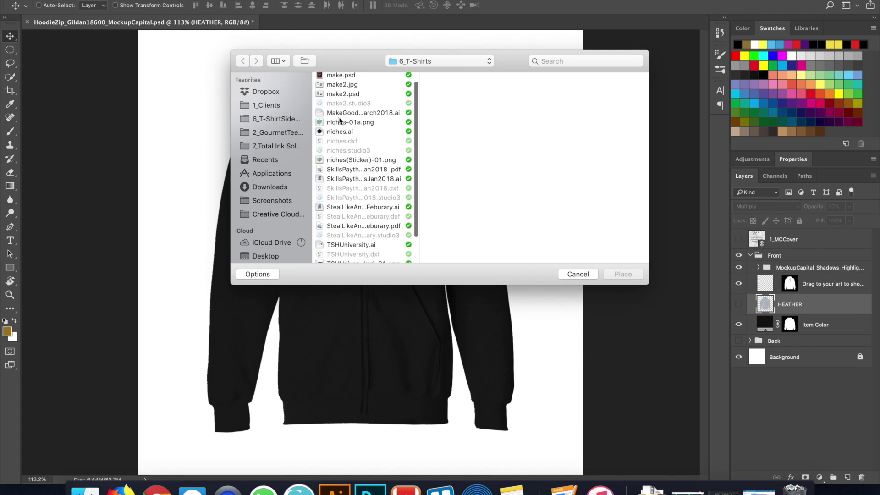
scroll(348, 155, "down", 2)
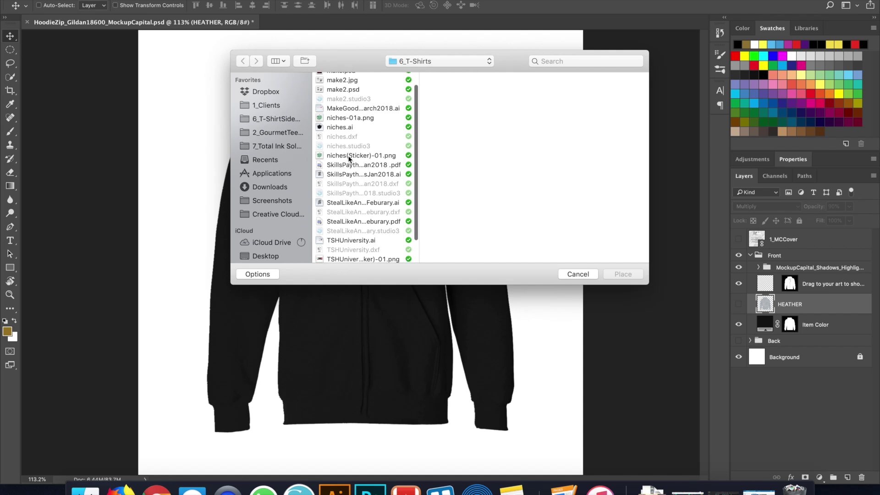
scroll(348, 157, "down", 3)
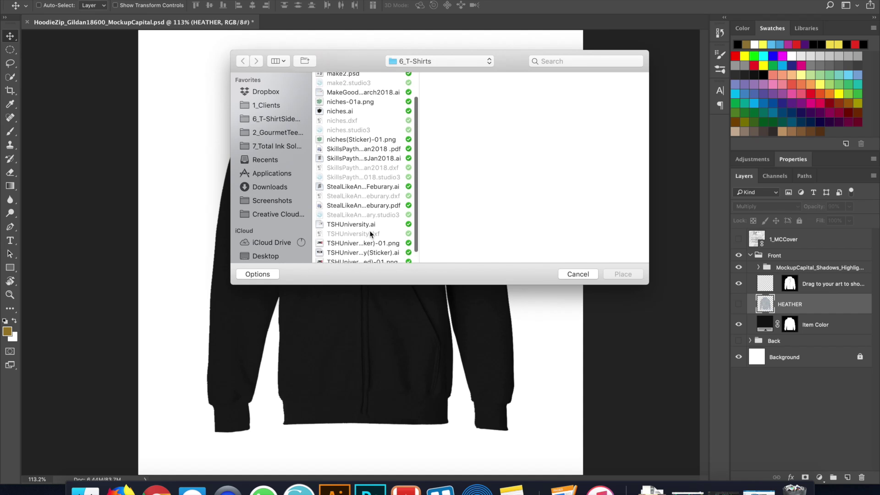
scroll(370, 231, "up", 3)
scroll(353, 126, "up", 3)
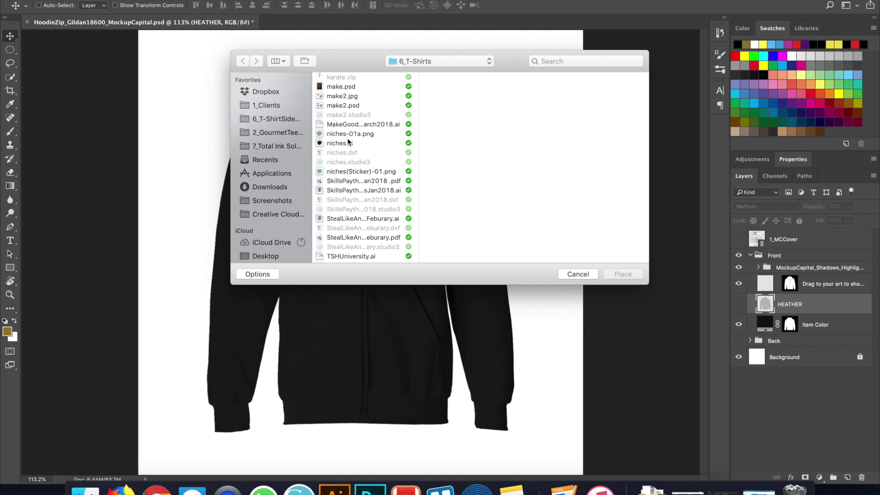
left_click(350, 135)
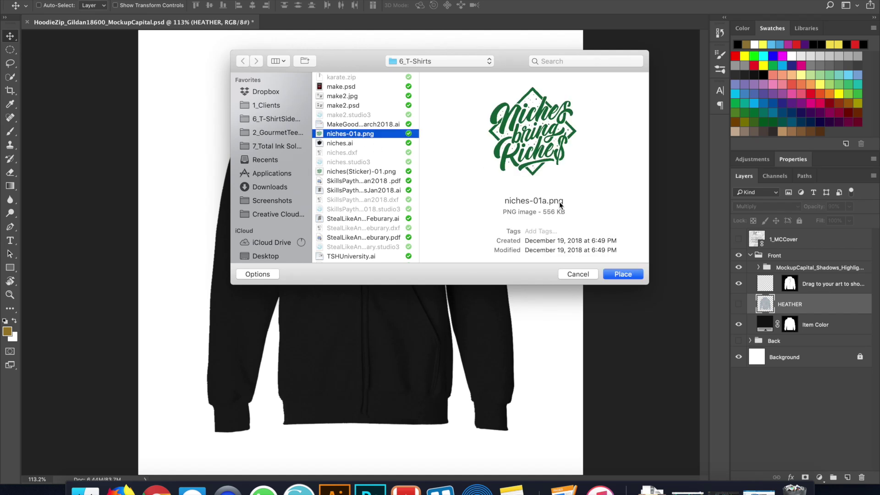
left_click(618, 273)
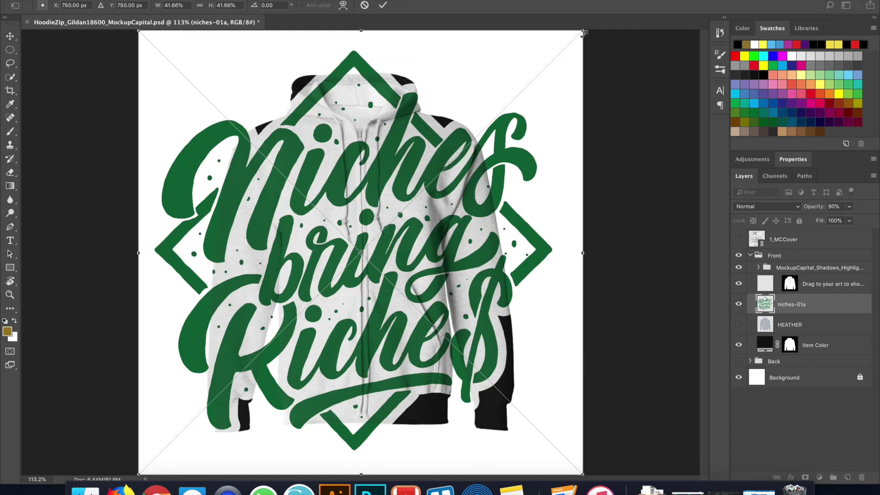
Scale the Niches bring Riches artwork down to about 12% and move it onto the chest
left_click_drag(584, 33, 398, 169)
left_click_drag(380, 243, 374, 184)
key("Return")
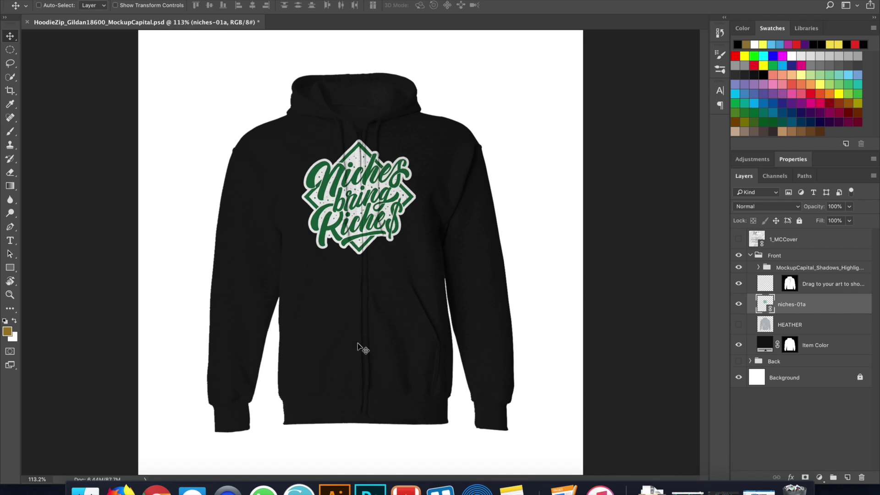
Drag the strings-and-zipper mask from the 'Drag to your art…' layer onto niches-01a
left_click(788, 286)
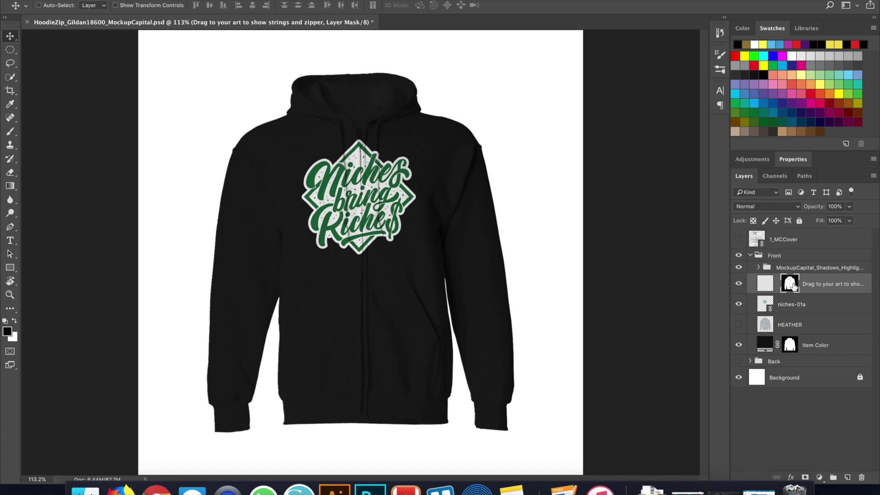
left_click_drag(794, 286, 791, 305)
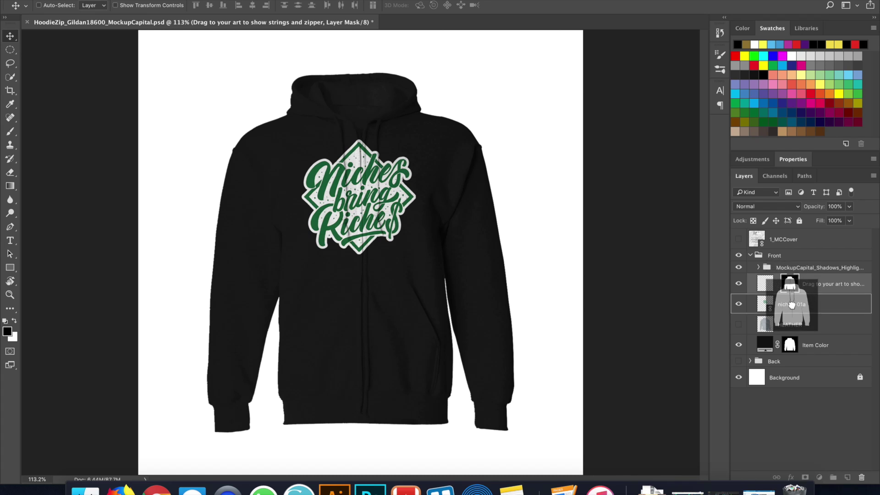
left_click_drag(792, 305, 793, 305)
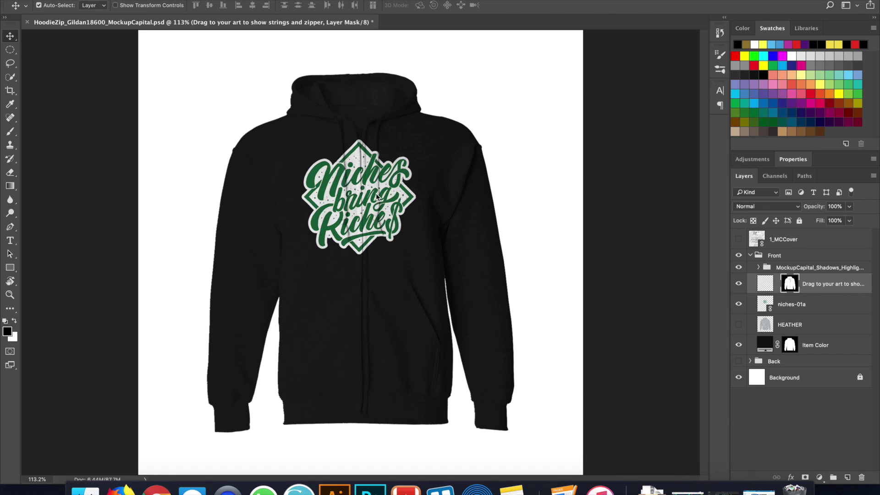
key("super+z")
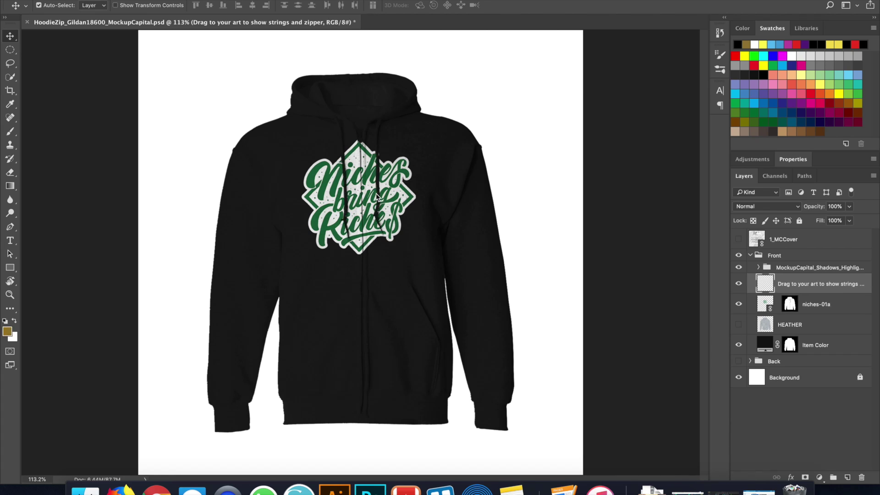
Compare the mask on and off with undo/redo, then open the niches-01a mask's settings
key("super")
left_click(372, 236, "super")
left_click(382, 131, "super")
key("super+shift+z")
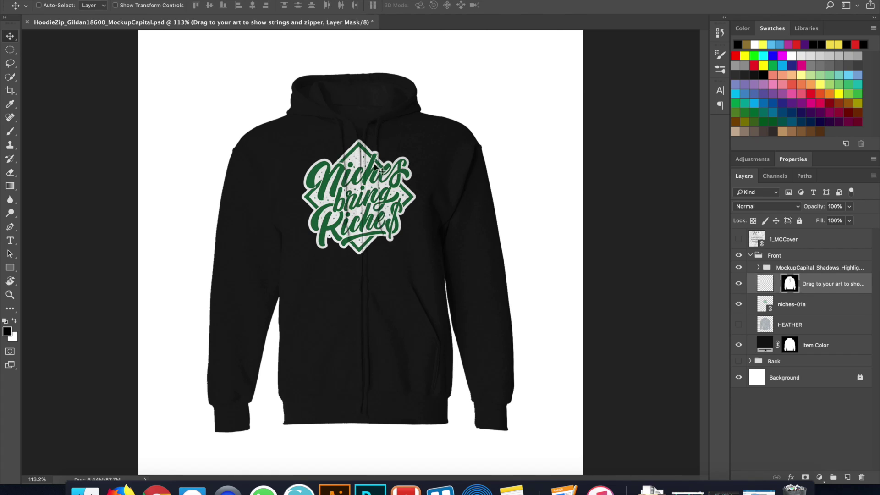
key("super+z")
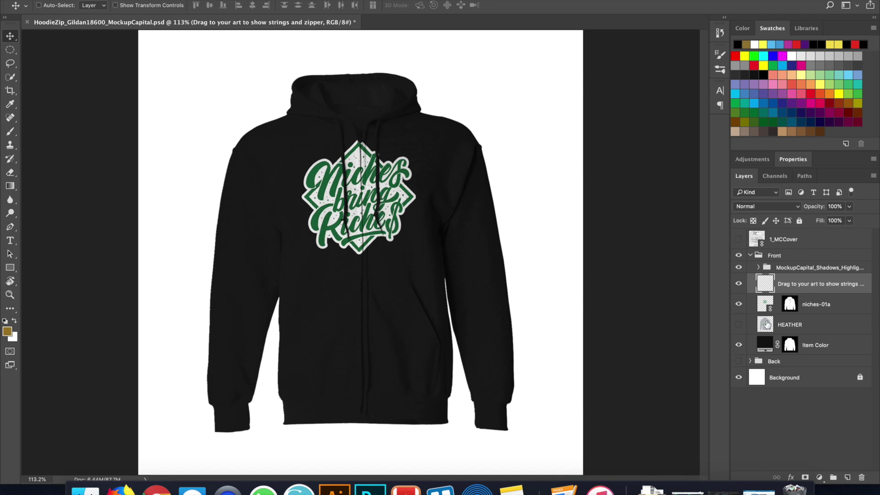
double_click(787, 310)
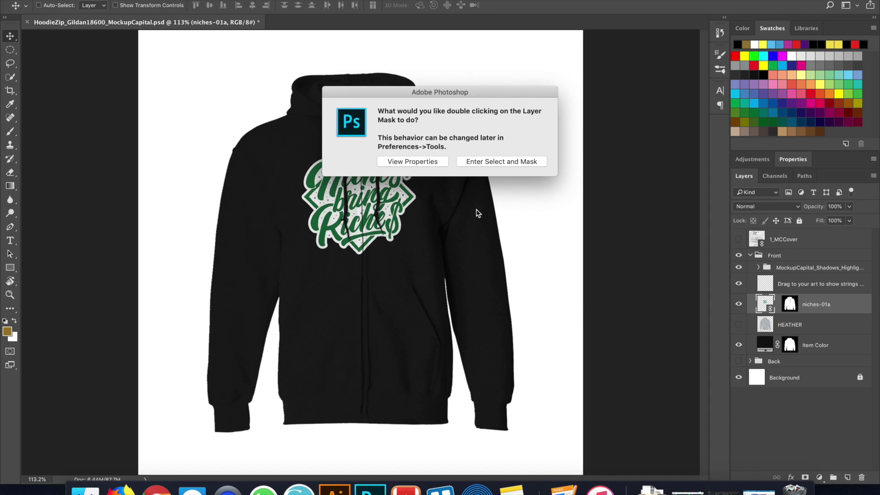
Choose View Properties, target the niches-01a mask and shift it so the drawstrings align
left_click(439, 162)
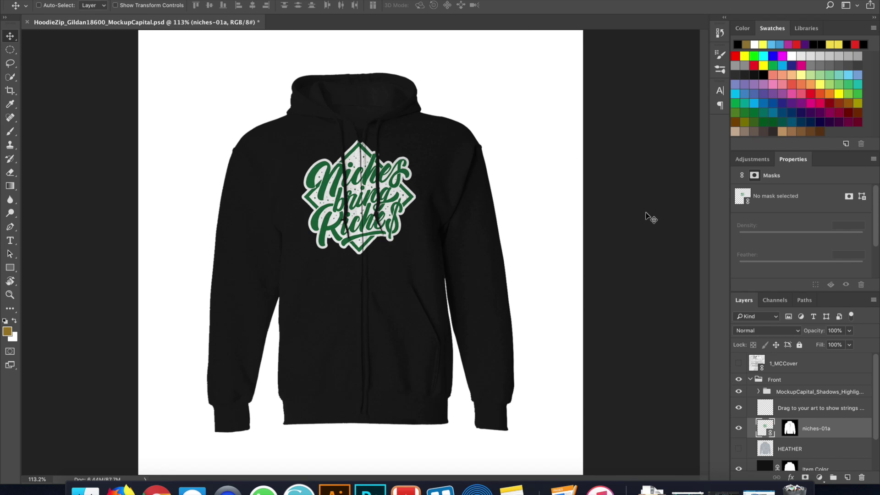
double_click(793, 160)
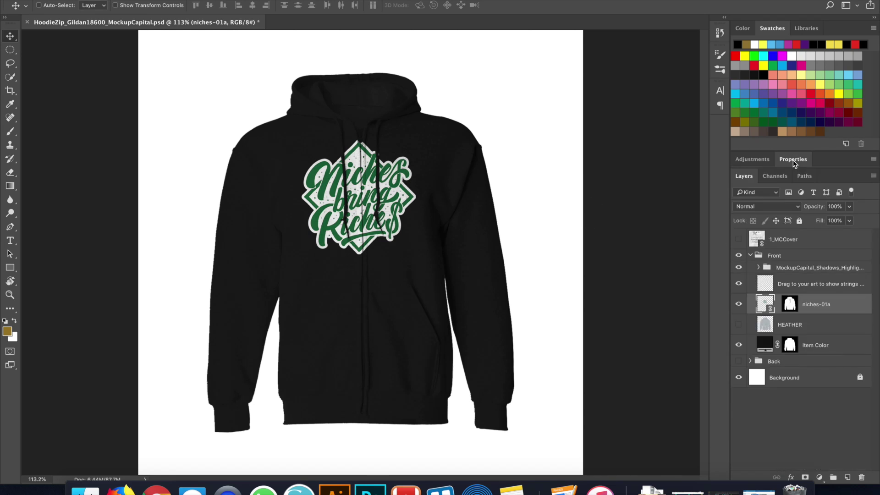
left_click(796, 309)
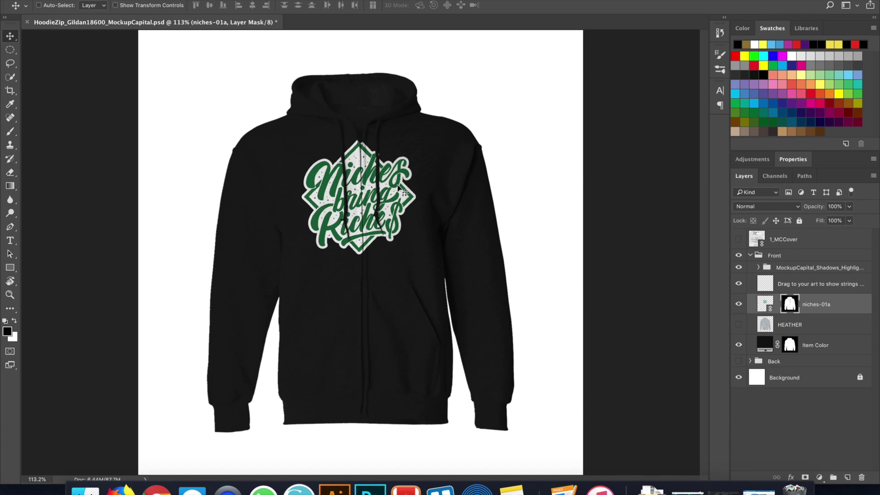
mouse_move(403, 190)
left_mouse_down()
mouse_move(412, 257)
mouse_move(398, 182)
left_mouse_up()
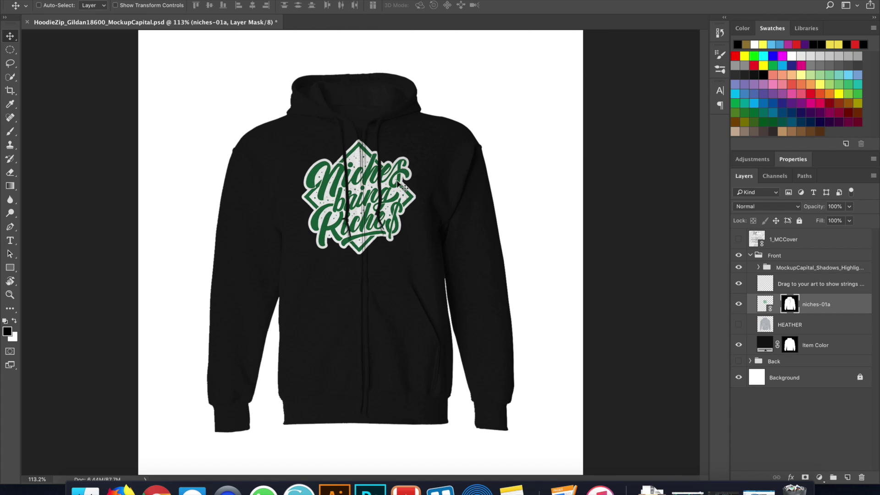
key("super+equal")
key("super+equal")
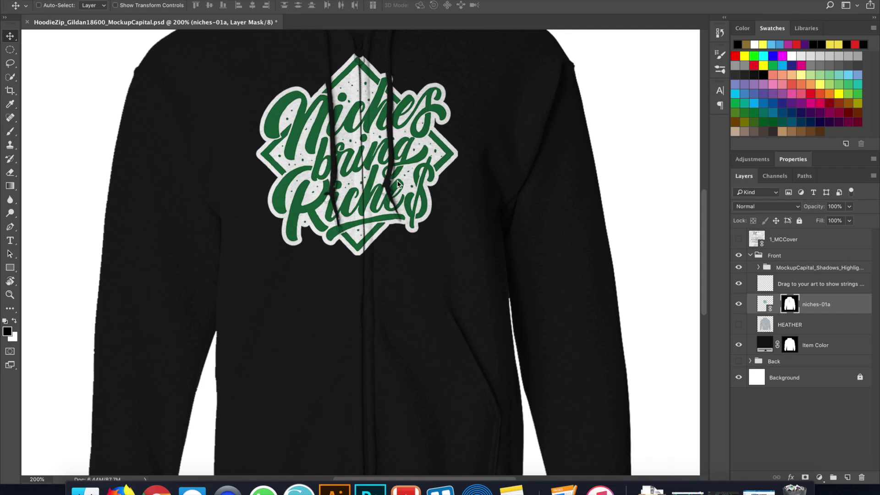
Link the niches-01a print to its strings mask and reposition it on the hoodie's chest
key("super")
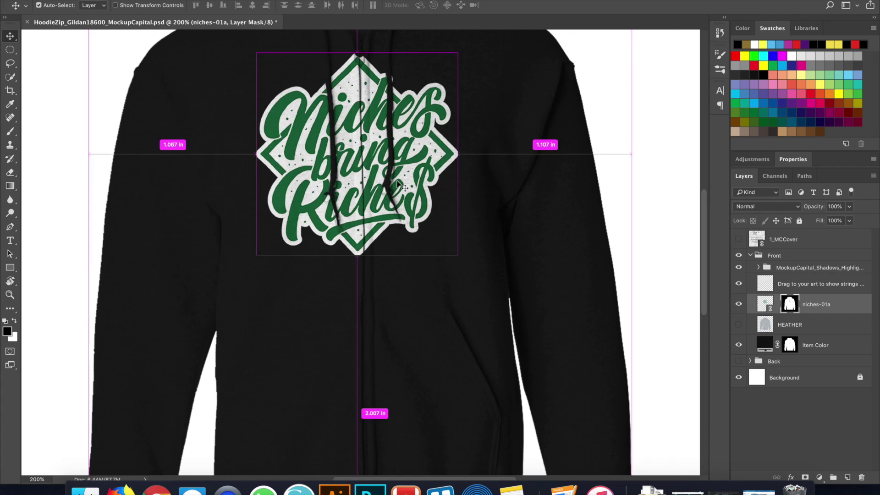
key("super+minus")
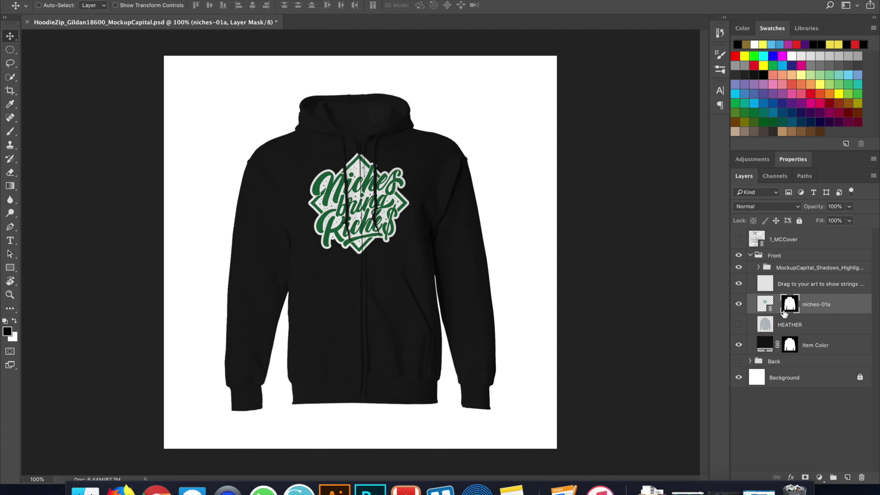
left_click(764, 303)
mouse_move(385, 230)
left_mouse_down()
mouse_move(362, 216)
mouse_move(366, 252)
mouse_move(353, 230)
mouse_move(367, 243)
mouse_move(360, 261)
mouse_move(394, 222)
mouse_move(389, 243)
mouse_move(362, 246)
mouse_move(390, 216)
mouse_move(392, 272)
mouse_move(389, 215)
mouse_move(385, 239)
left_mouse_up()
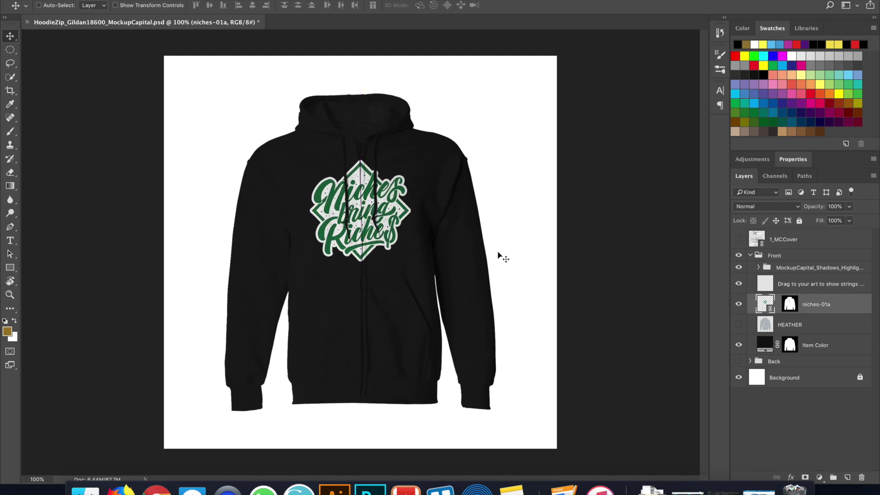
left_click(778, 304)
mouse_move(372, 205)
left_mouse_down()
mouse_move(286, 175)
mouse_move(308, 173)
mouse_move(308, 282)
mouse_move(410, 184)
mouse_move(360, 257)
mouse_move(259, 128)
mouse_move(416, 159)
mouse_move(361, 213)
mouse_move(360, 186)
mouse_move(374, 206)
left_mouse_up()
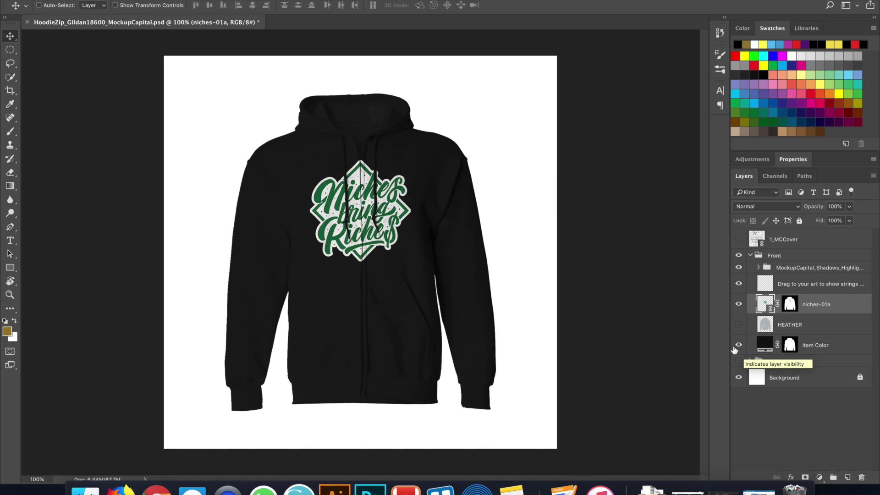
double_click(764, 344)
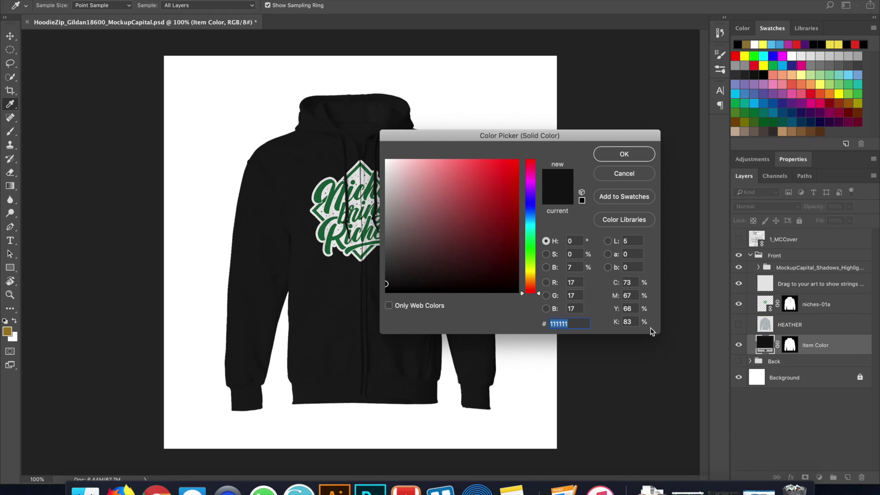
Try maroon, red, purple and blue Item Color fills, then confirm a grey swatch
left_click_drag(490, 188, 518, 160)
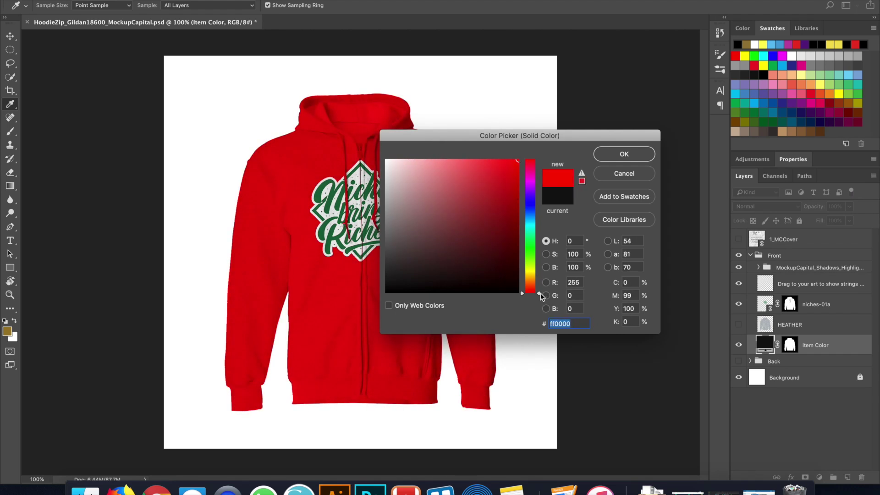
left_click(540, 268)
left_click_drag(540, 268, 606, 132)
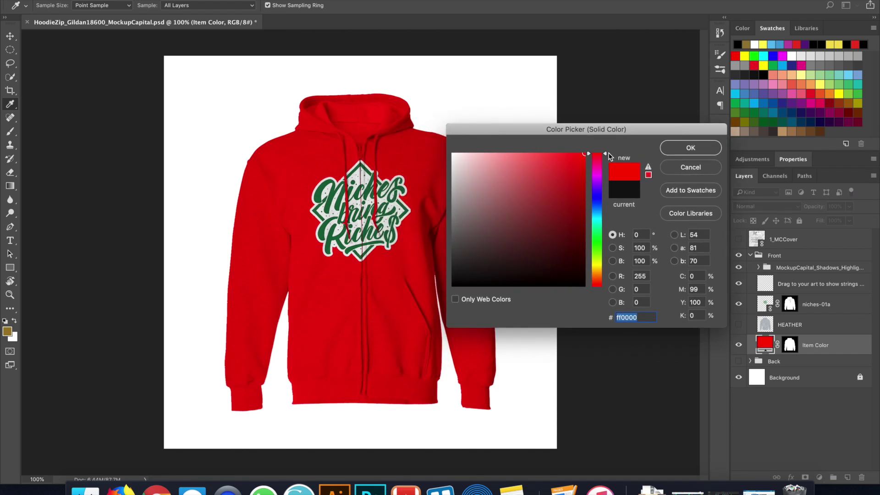
left_click_drag(609, 154, 603, 293)
type("111111")
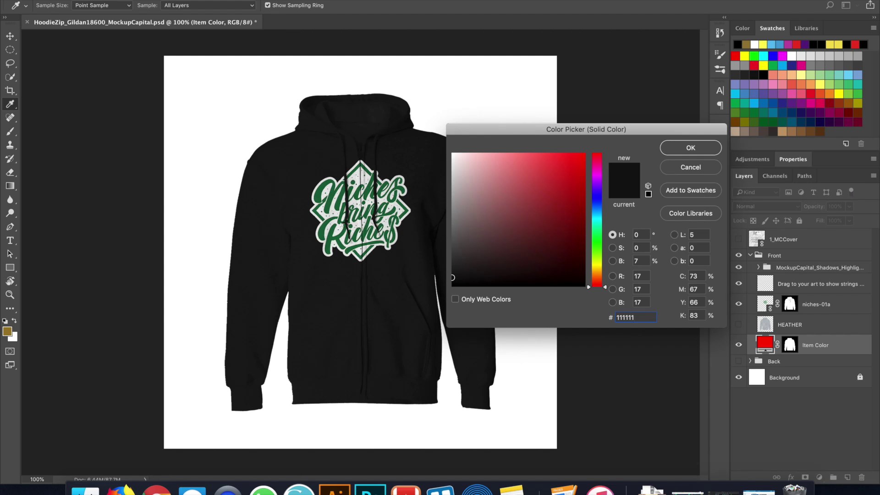
left_click(850, 59)
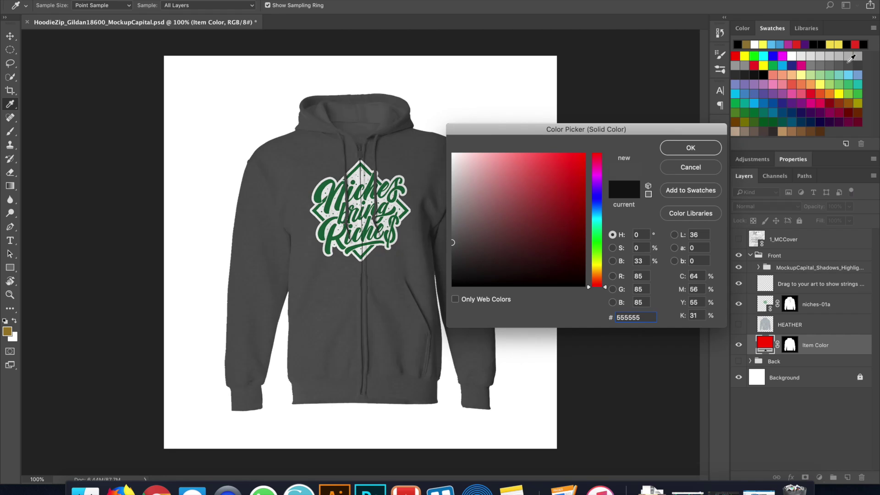
left_click(841, 57)
left_click(712, 148)
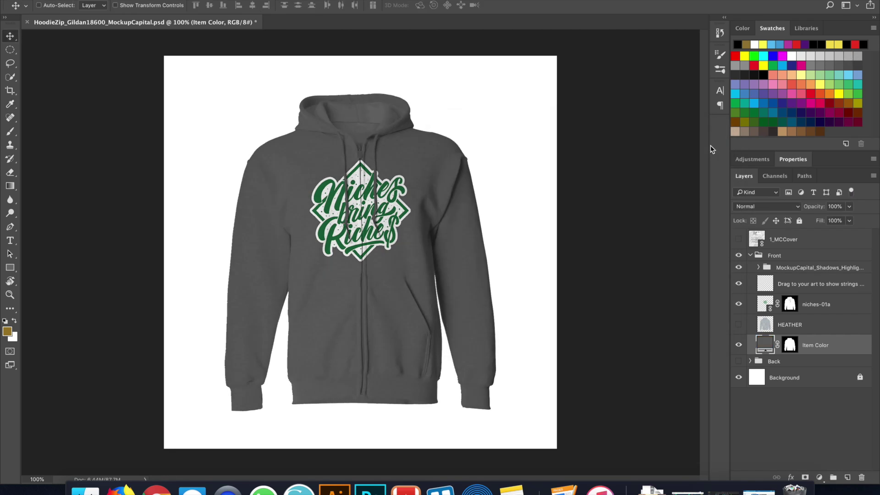
Test the HEATHER texture at 42% opacity, then leave it hidden
left_click(739, 326)
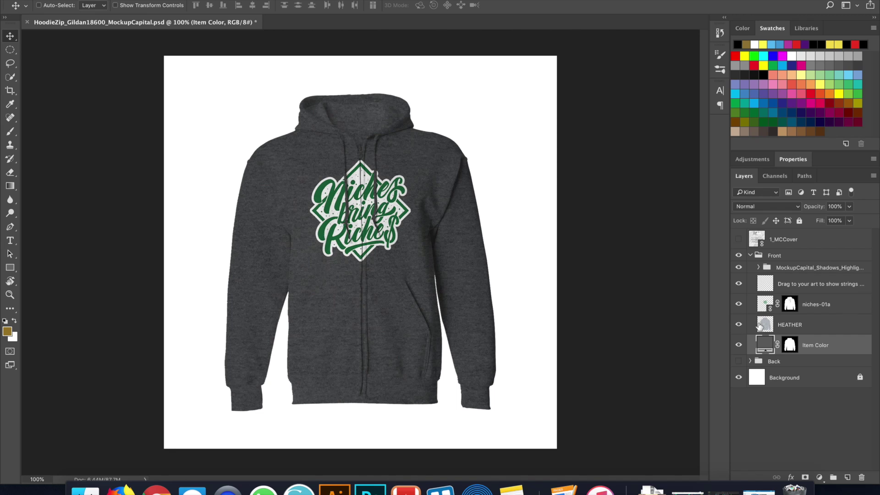
left_click(738, 325)
left_click(739, 325)
left_click(766, 327)
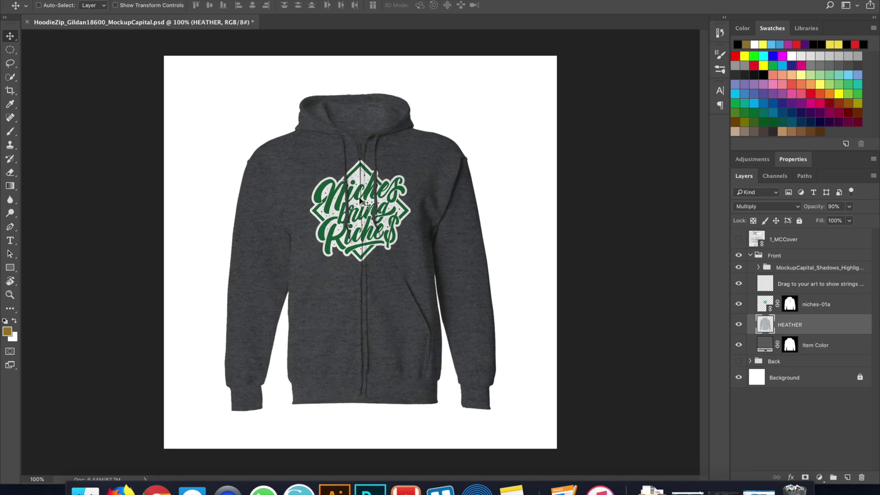
left_click(849, 207)
mouse_move(838, 220)
left_mouse_down()
mouse_move(826, 222)
mouse_move(869, 222)
mouse_move(828, 220)
mouse_move(856, 219)
left_mouse_up()
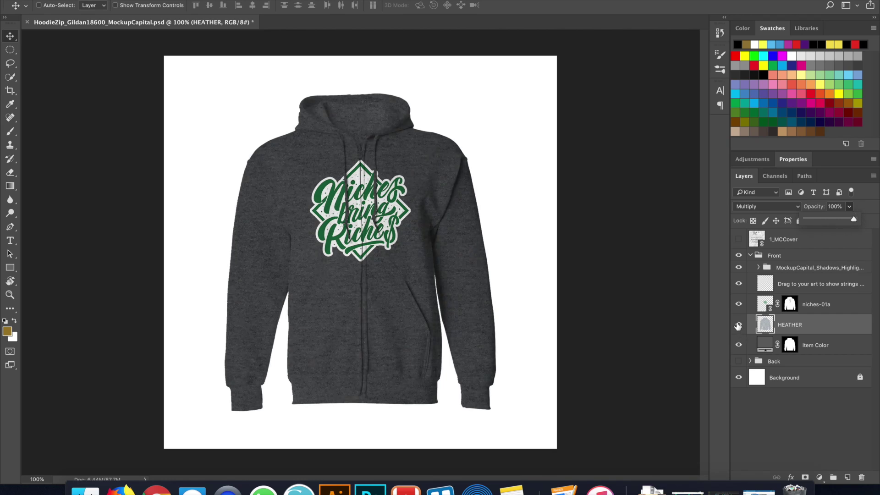
left_click(739, 325)
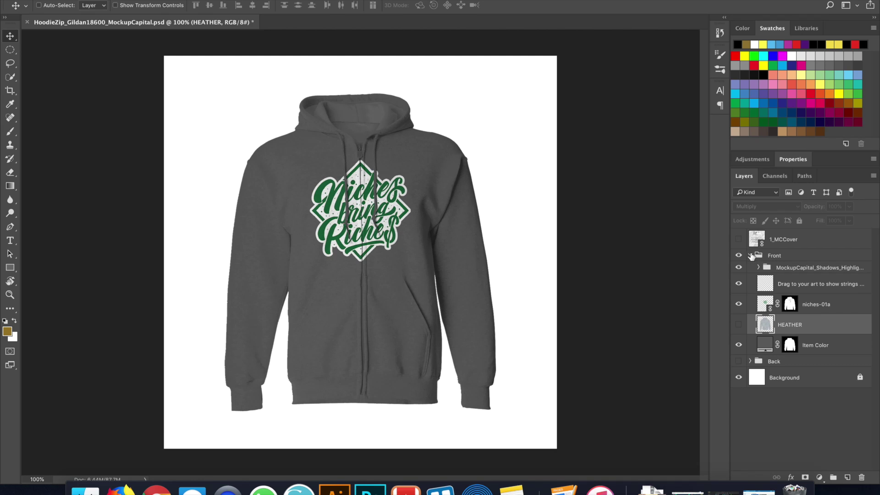
Set the Item Color fill back to near-black 111111 and select the niches-01a layer
double_click(766, 344)
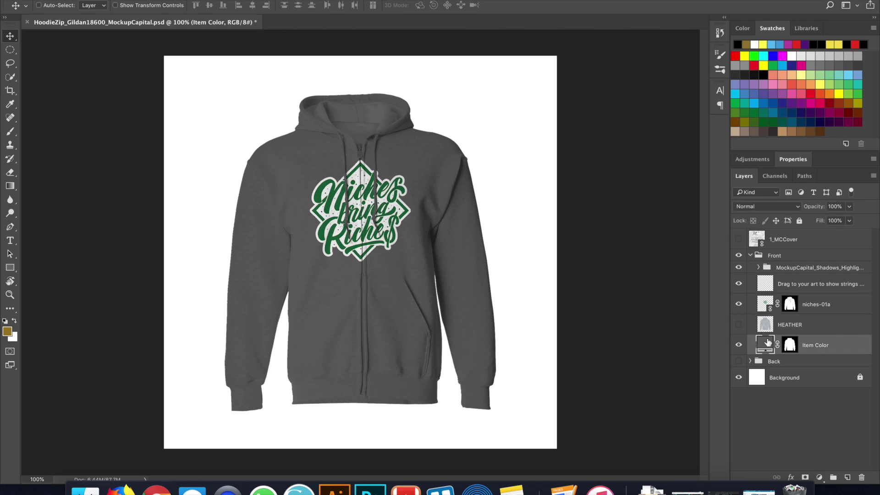
type("111111")
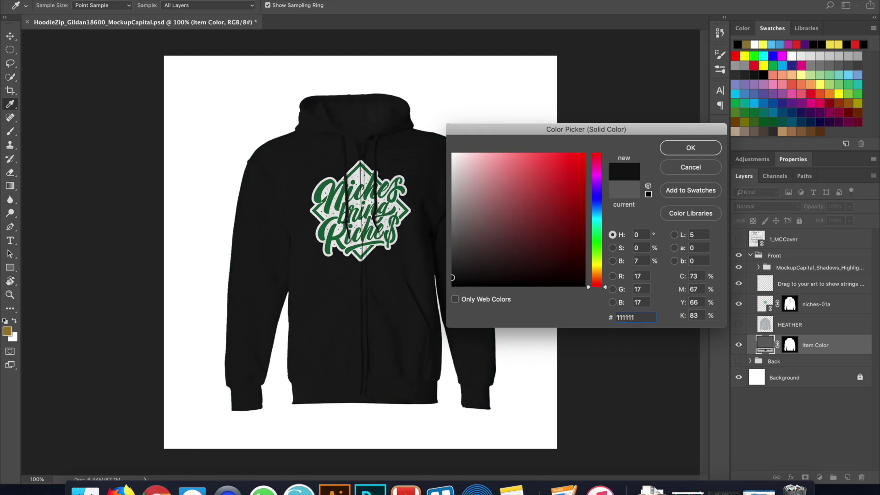
key("Return")
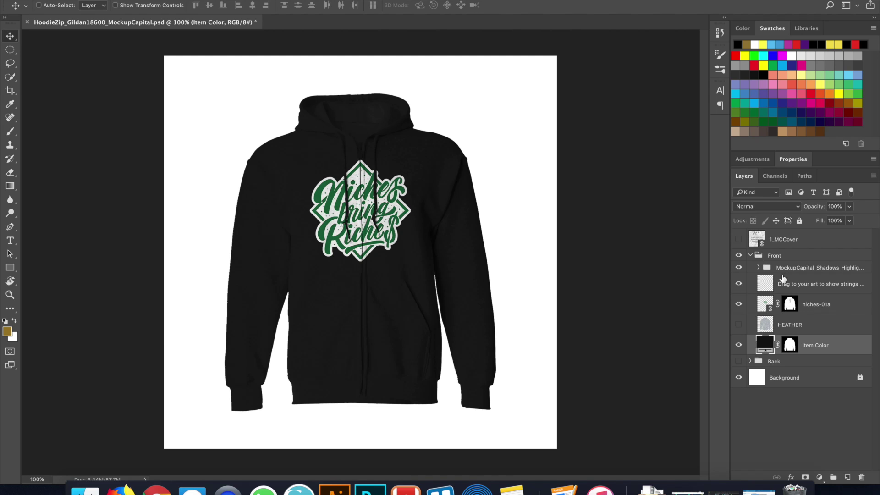
left_click(823, 310)
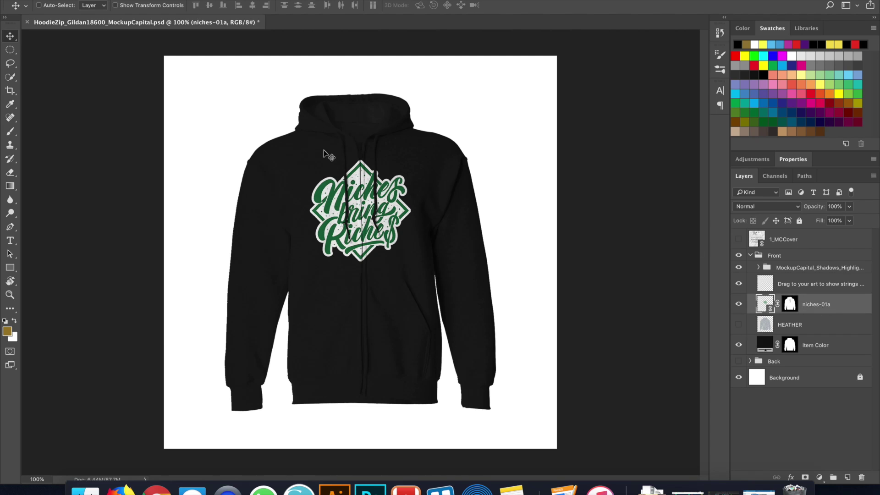
left_click(94, 0)
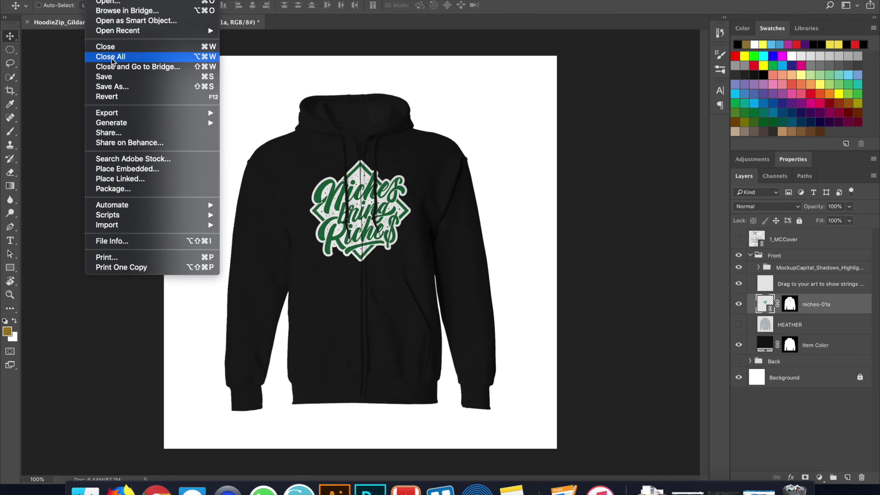
Start Place Linked and browse to the 6_T-ShirtSideHustle/1_Logo folder
left_click(125, 178)
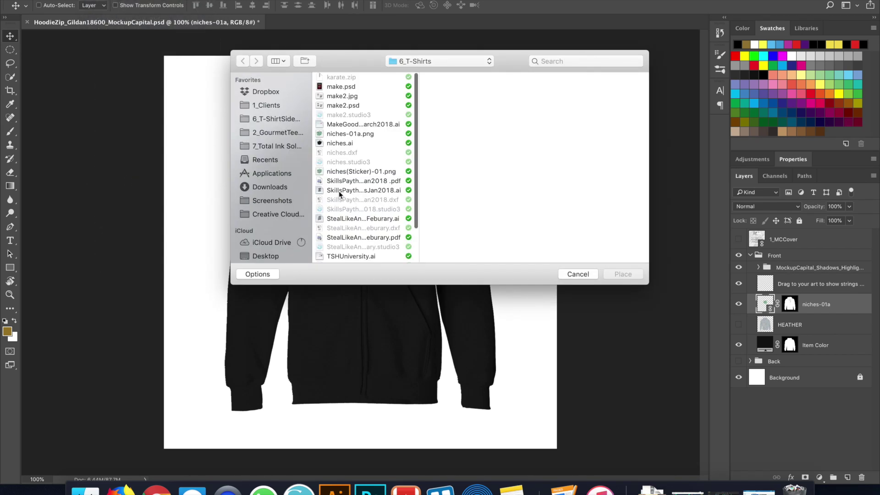
left_click(419, 63)
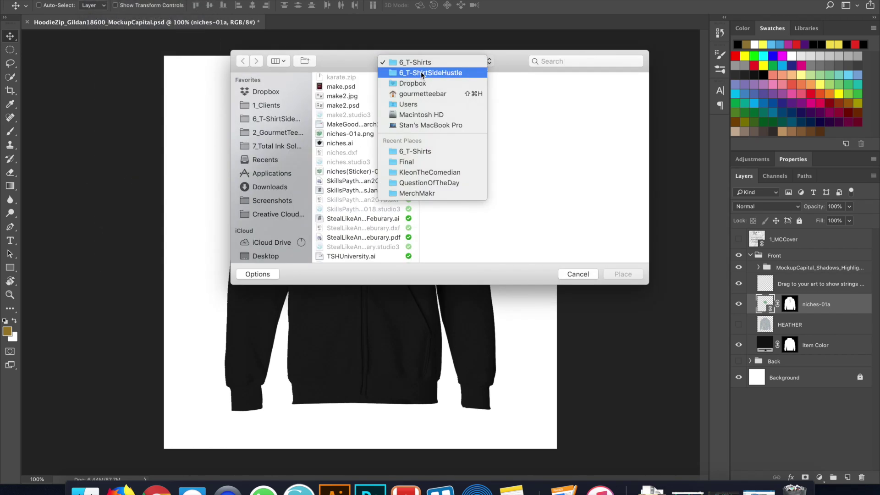
left_click(421, 73)
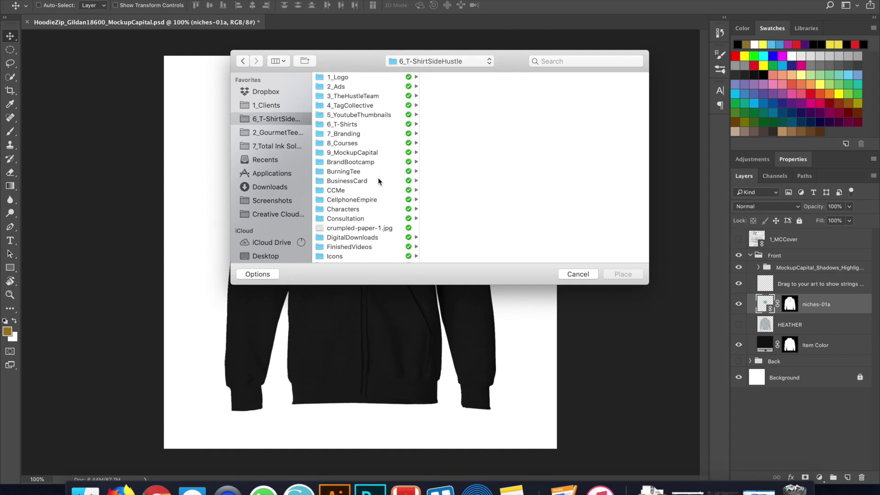
scroll(379, 181, "down", 3)
scroll(379, 181, "up", 3)
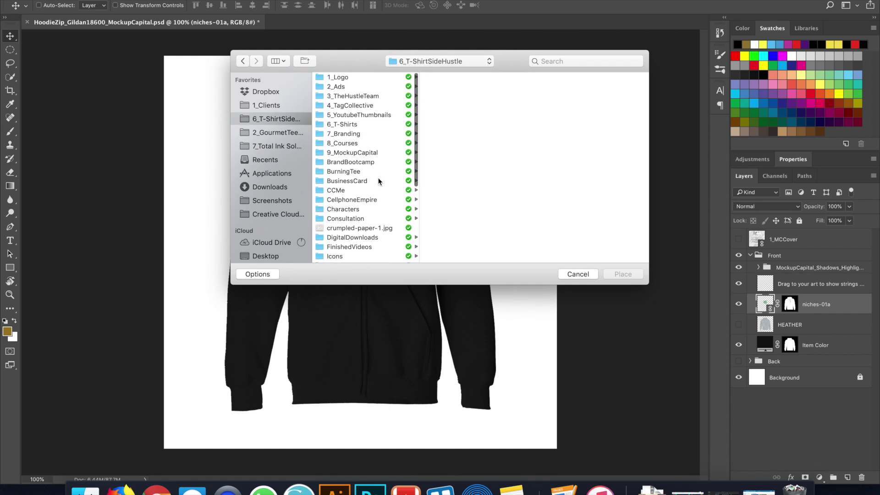
left_click(351, 78)
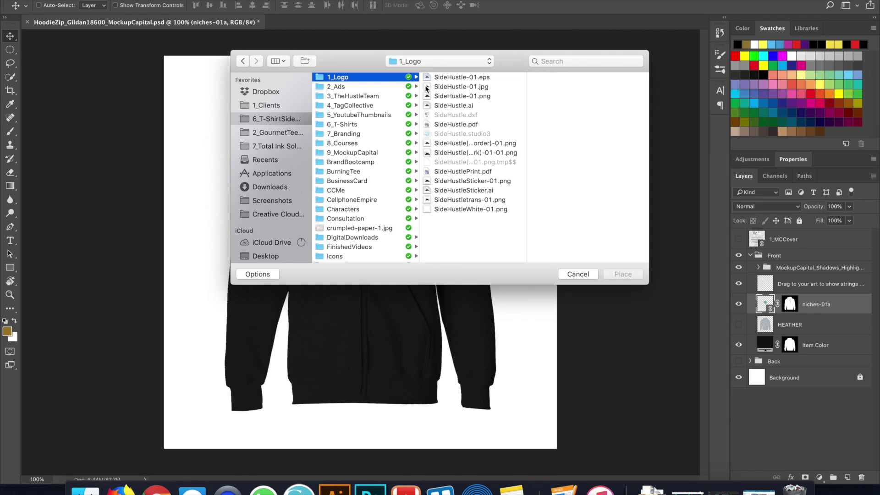
Preview the SideHustle logo versions and place SideHustletrans-01.png
left_click(460, 96)
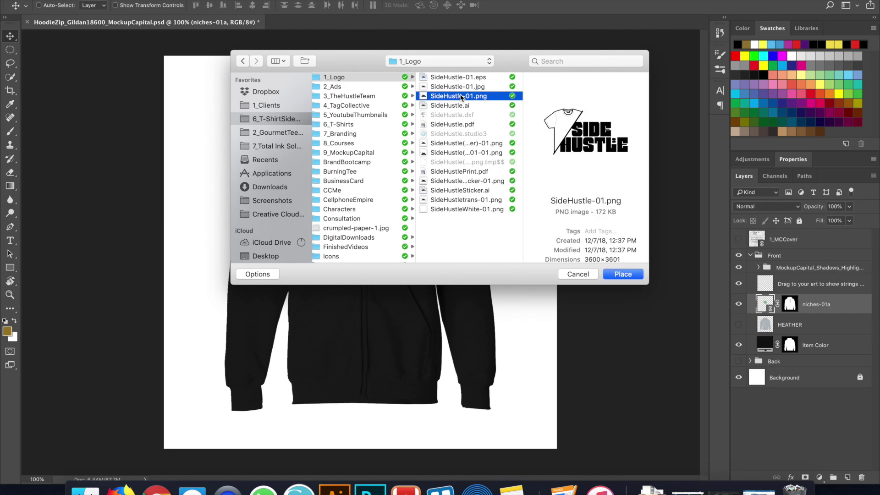
key("space")
key("space")
left_click(455, 154)
key("space")
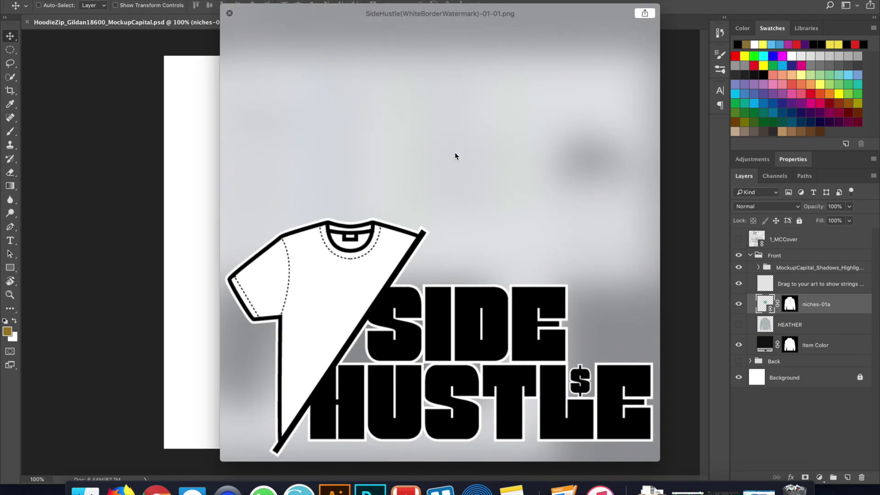
key("space")
left_click(455, 181)
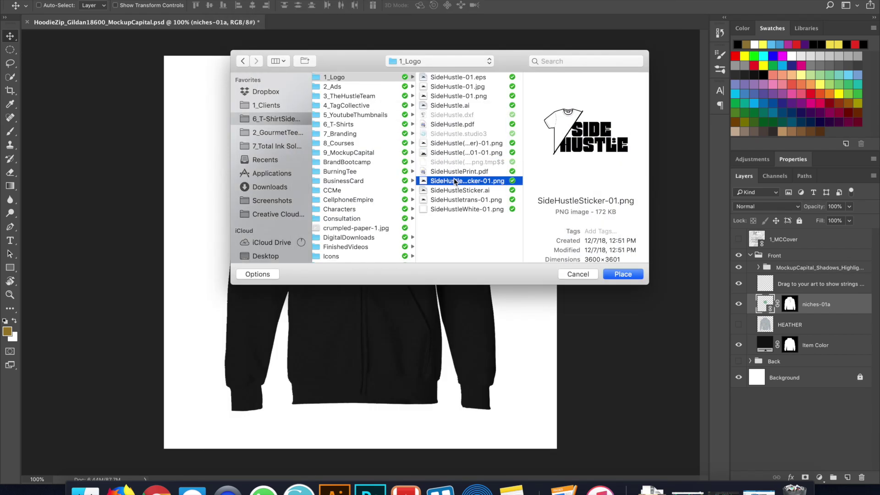
key("space")
key("space")
left_click(461, 201)
key("space")
key("space")
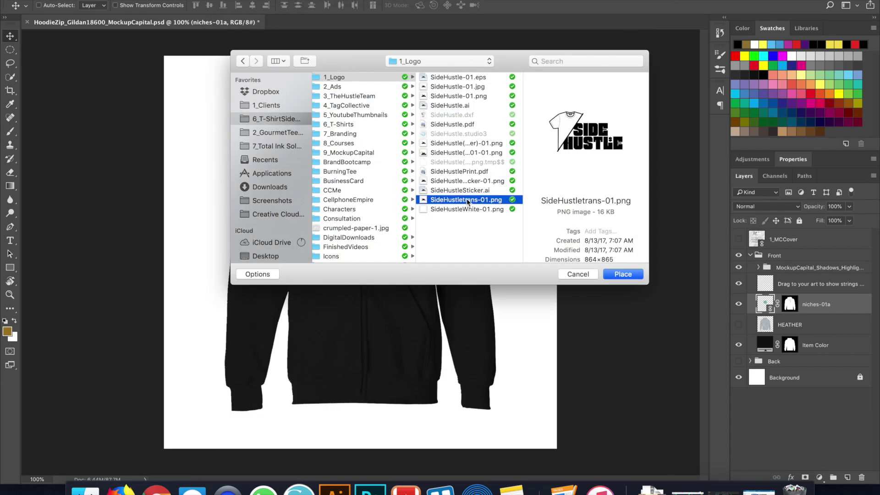
left_click(635, 274)
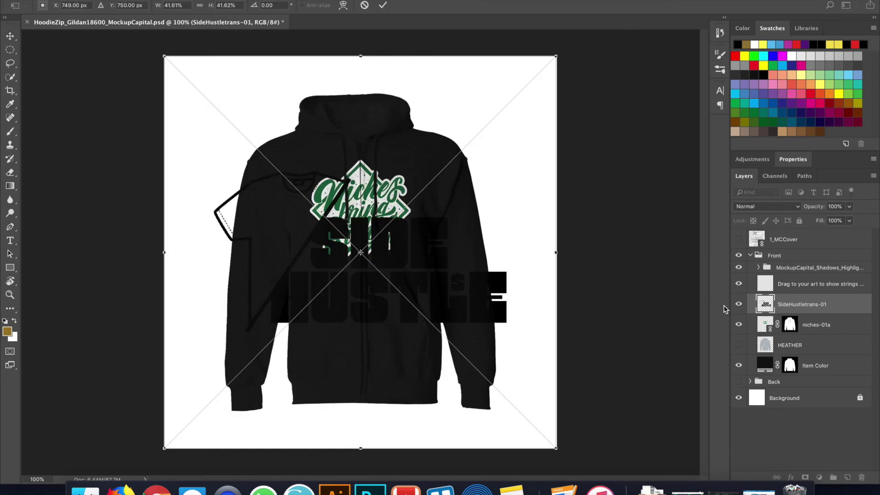
Shrink the SideHustle logo to about 29% and nudge it up the chest
left_click_drag(545, 60, 444, 163)
key("Return")
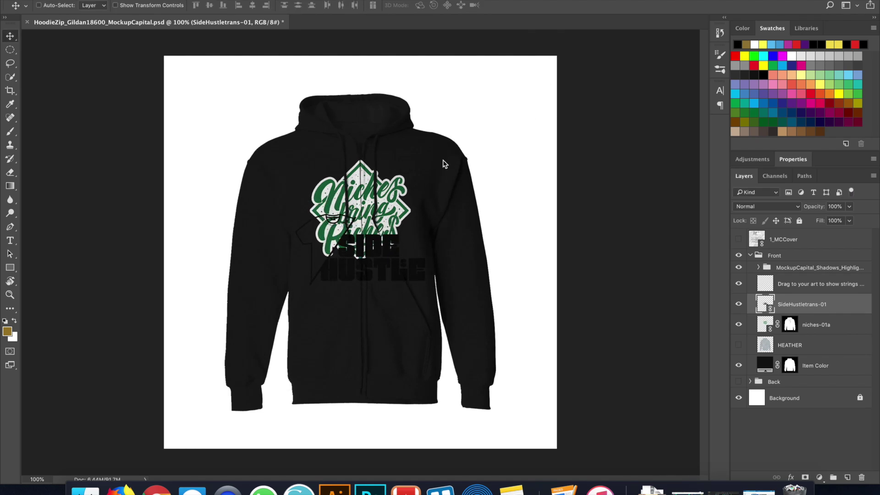
key("shift+Up")
key("shift+Up")
key("shift+Up")
key("shift+Up")
key("shift+Up")
key("shift+Up")
key("shift+Up")
key("shift+Up")
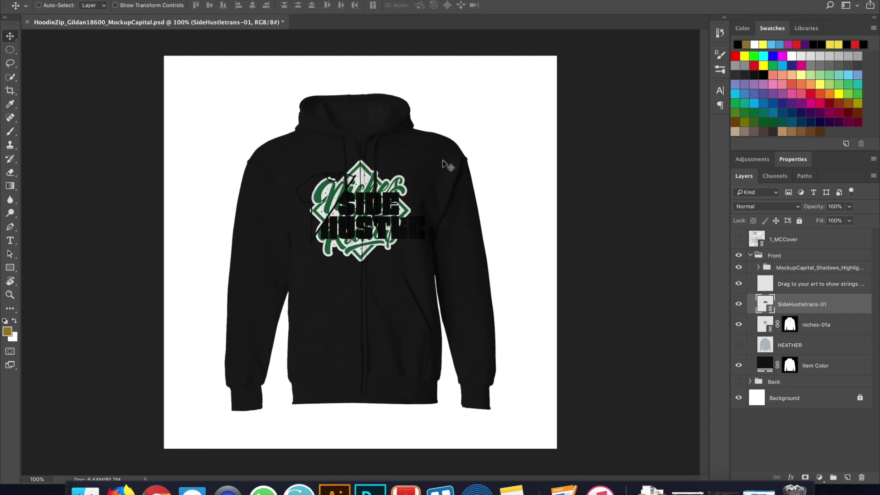
key("shift+Up")
key("shift+Up")
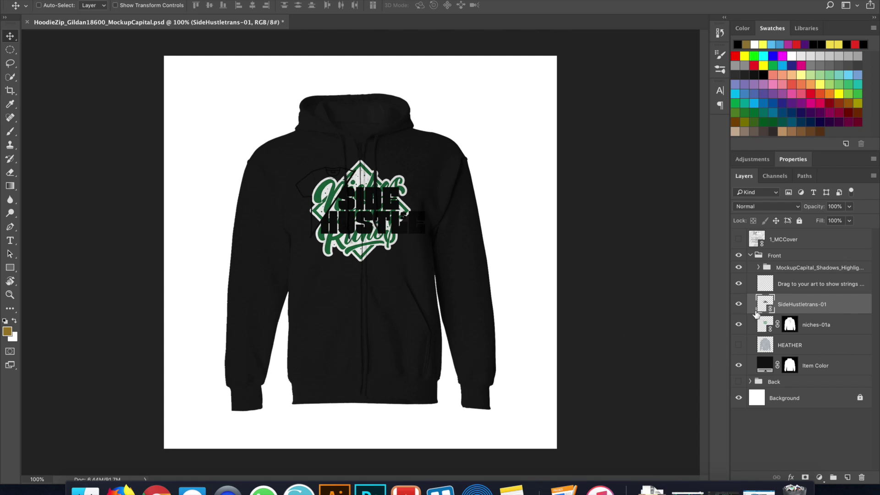
Hide the Niches bring Riches layer and copy the hoodie mask onto the SideHustle layer
left_click(739, 304)
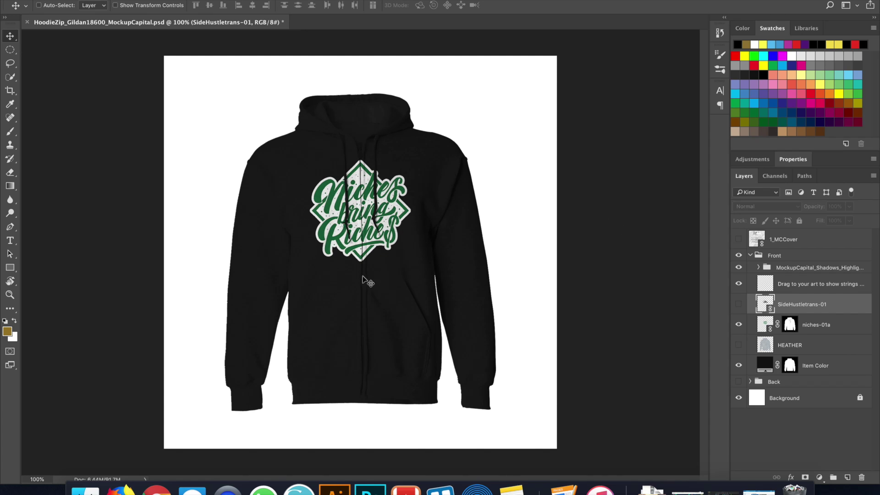
left_click(739, 324)
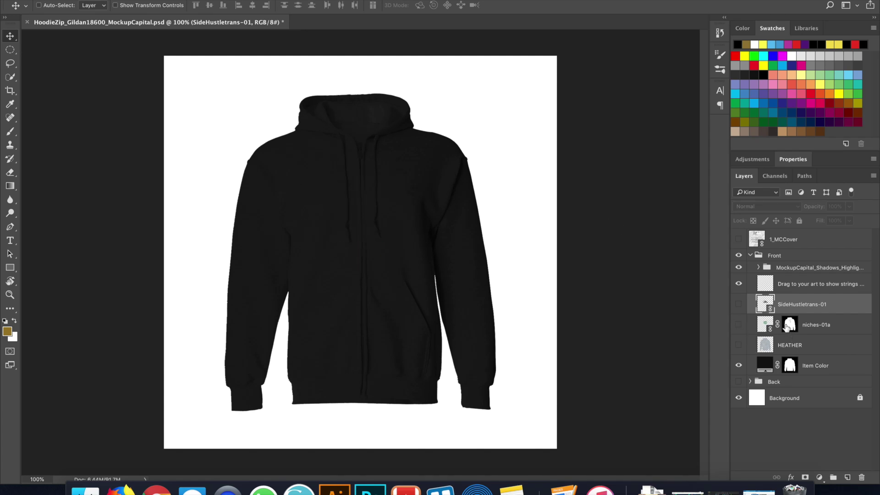
left_click(738, 304)
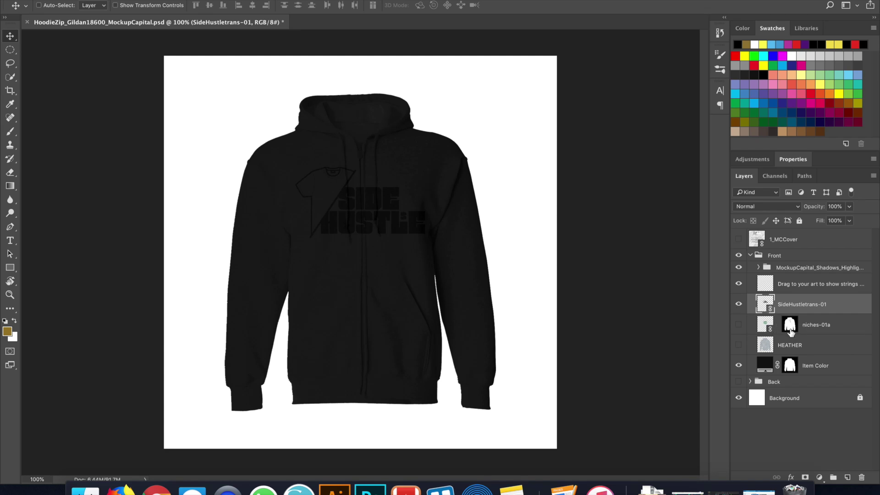
left_click_drag(790, 331, 789, 305)
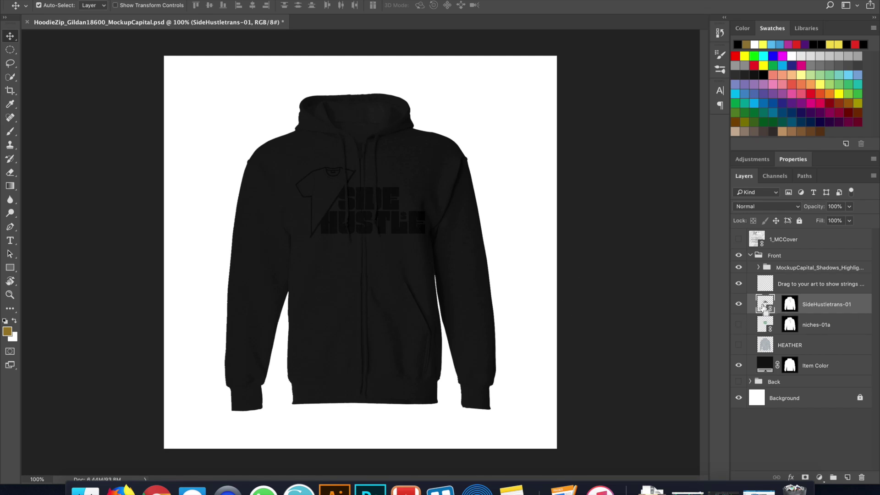
Scale the SideHustle logo further down to about 15%
key("ctrl+t")
left_click_drag(447, 292, 426, 285)
key("Return")
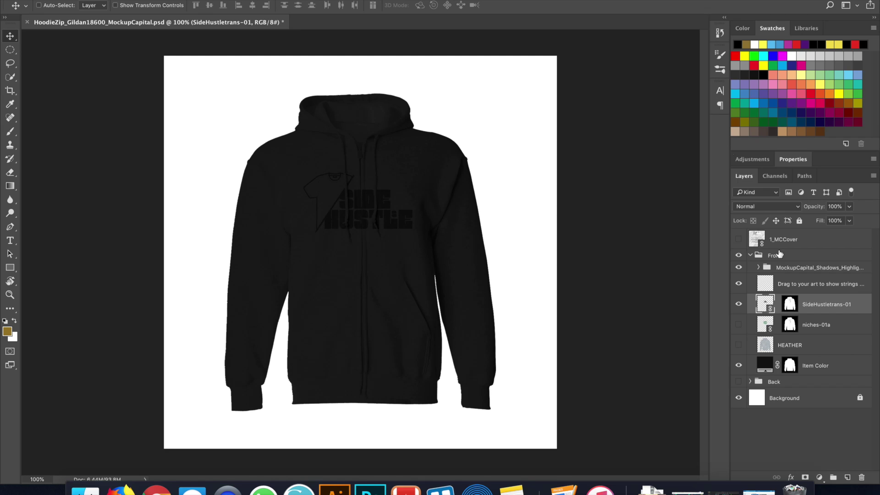
Change the Item Color fill from black to pure red #ff0000
double_click(765, 365)
mouse_move(568, 267)
left_mouse_down()
mouse_move(574, 214)
mouse_move(599, 169)
mouse_move(576, 212)
mouse_move(560, 178)
mouse_move(546, 178)
mouse_move(536, 197)
mouse_move(583, 206)
mouse_move(580, 270)
mouse_move(596, 139)
left_mouse_up()
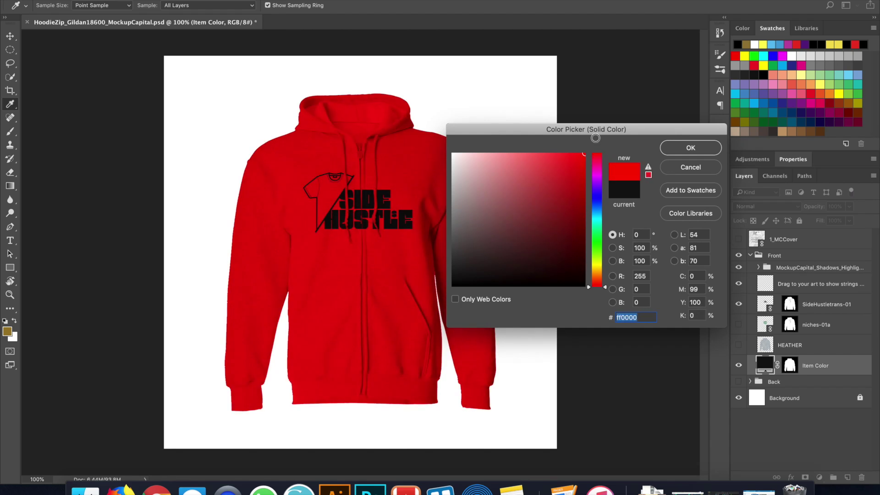
left_click(704, 151)
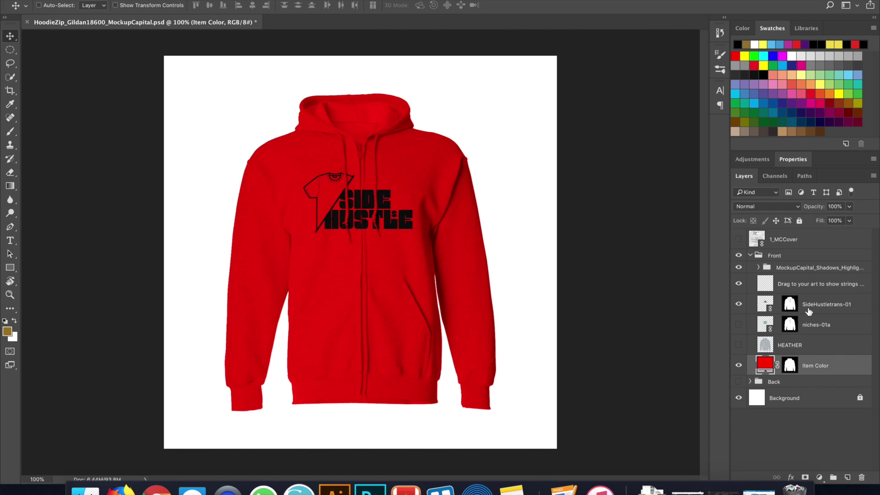
left_click(845, 310)
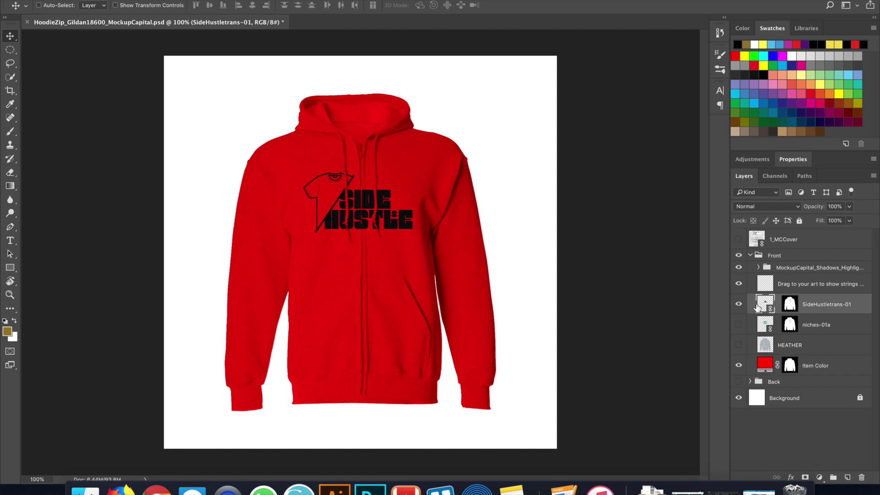
Open the SideHustletrans-01 layer style and enable a Color Overlay effect
double_click(861, 305)
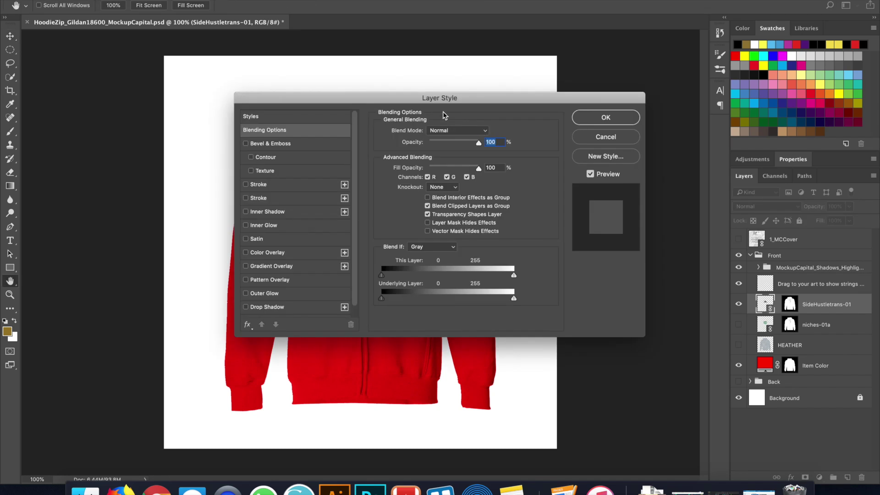
left_click_drag(371, 105, 630, 141)
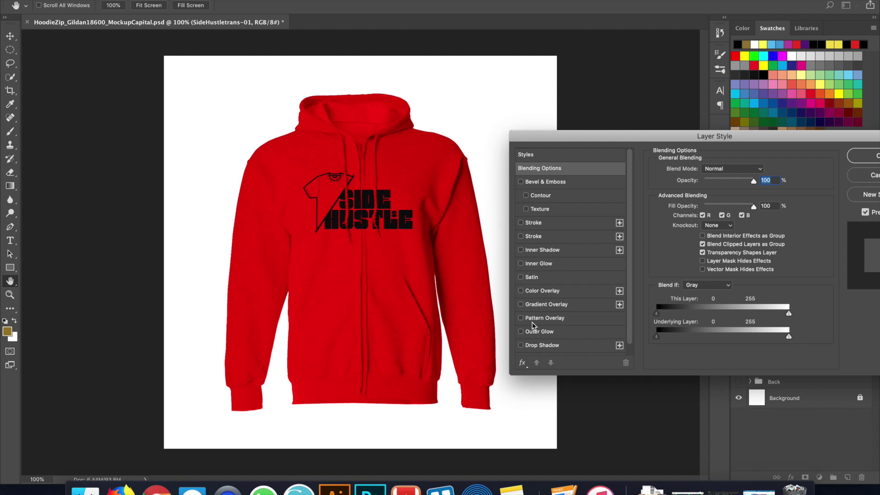
scroll(533, 325, "down", 1)
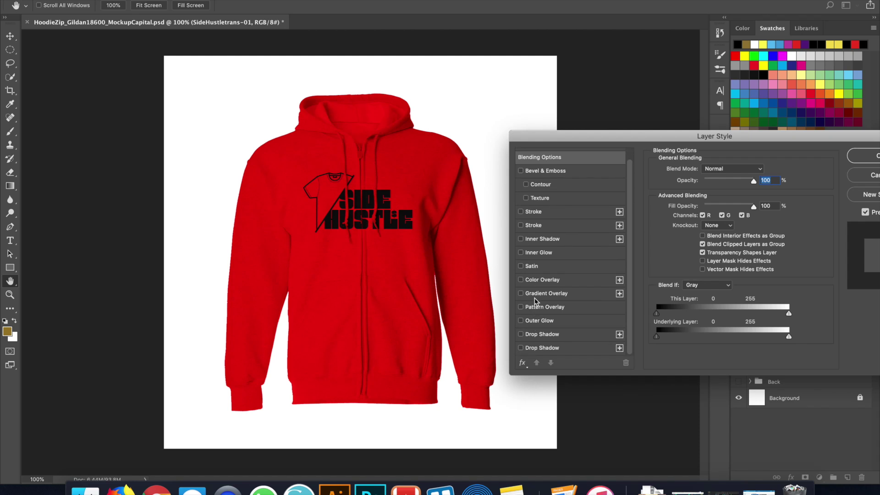
left_click(522, 280)
left_click(526, 280)
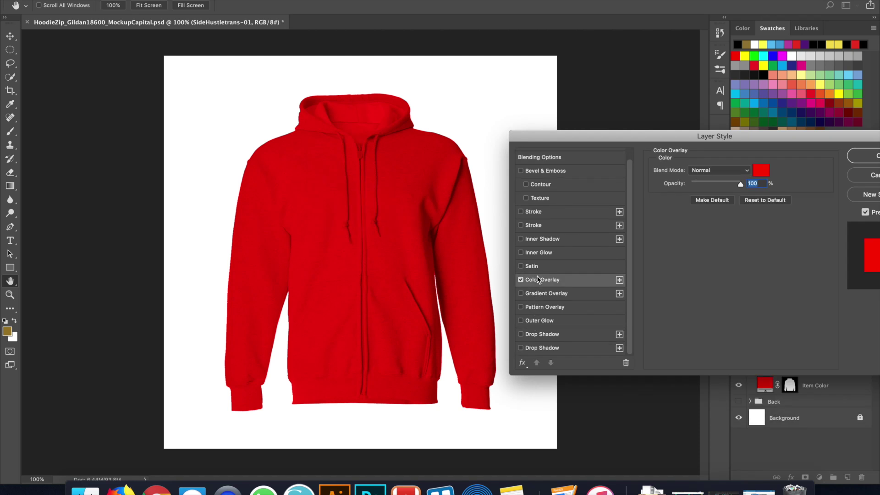
Preview overlay colours on the logo: grey, dark red, yellow, magenta, green, navy, periwinkle
left_click(759, 172)
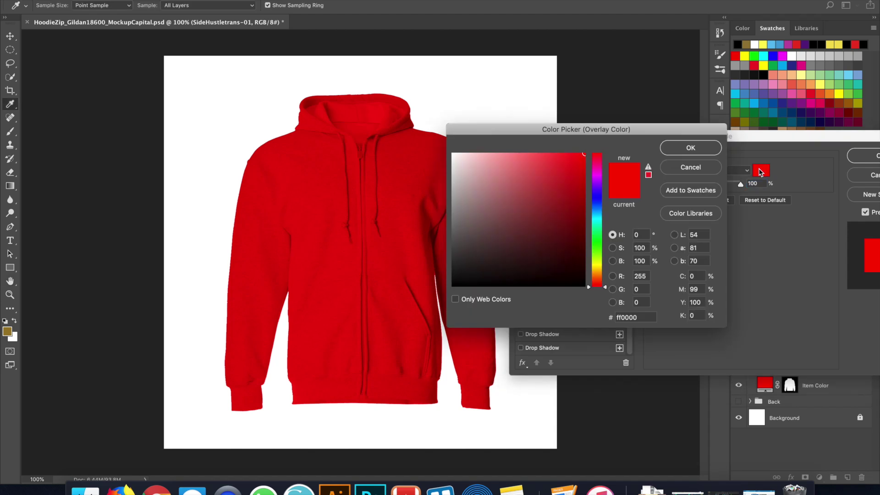
left_click(444, 146)
left_click(421, 130)
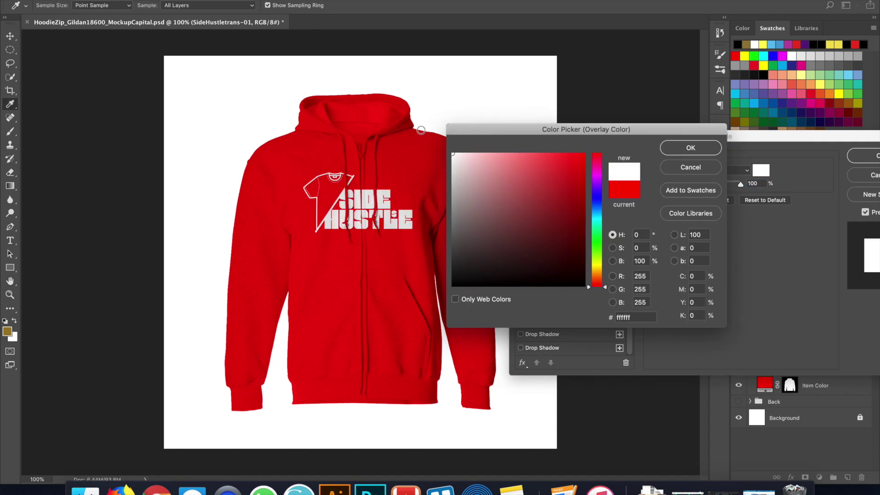
left_click(480, 243)
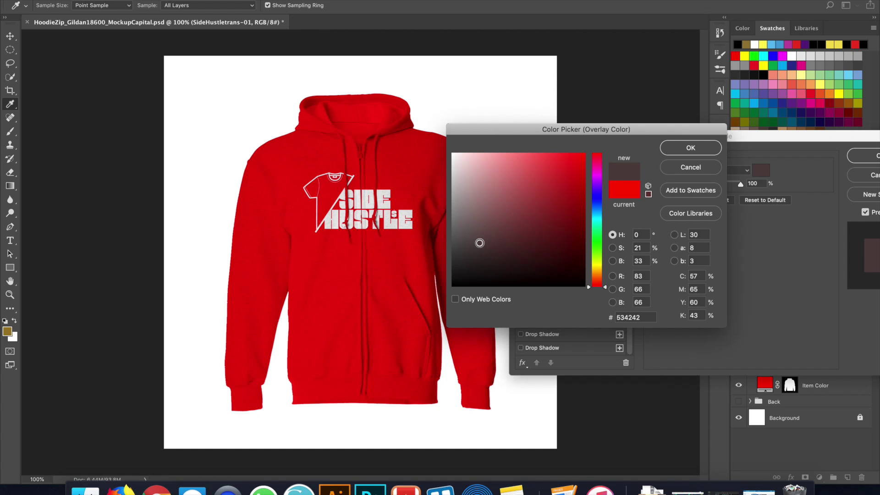
mouse_move(480, 243)
left_mouse_down()
mouse_move(491, 222)
mouse_move(586, 196)
left_mouse_up()
left_click(344, 122)
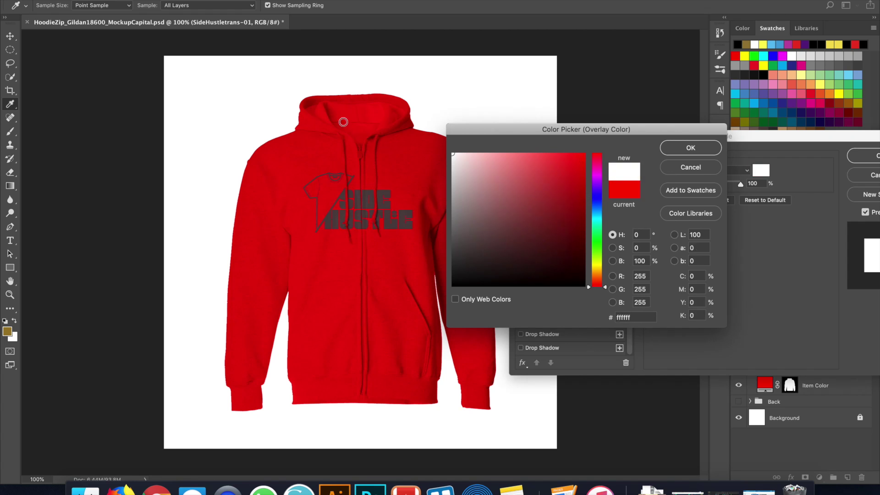
left_click(764, 64)
left_click(800, 63)
left_click(812, 72)
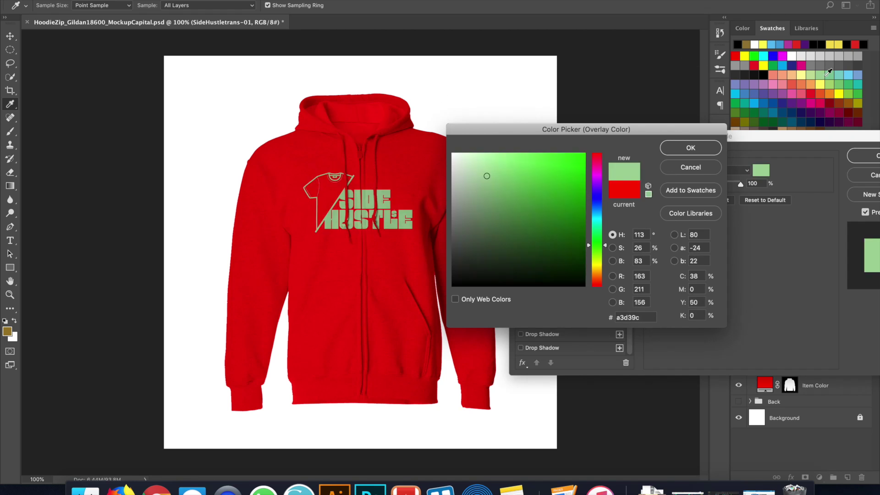
left_click(833, 102)
left_click(796, 110)
left_click(743, 86)
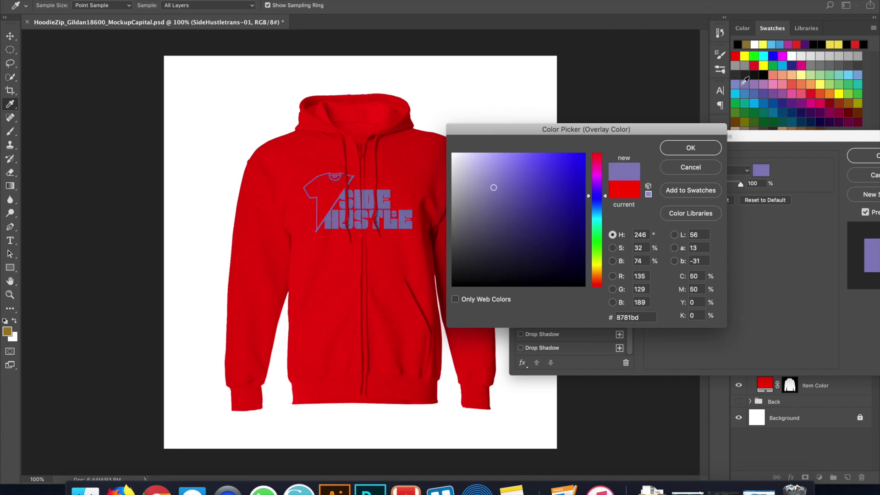
Set the overlay colour to white #ffffff and apply the effect
left_click(757, 45)
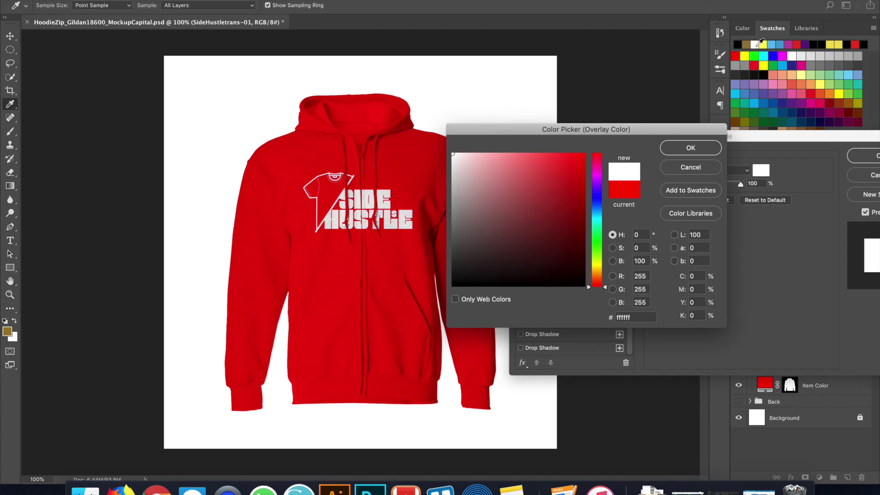
left_click(690, 148)
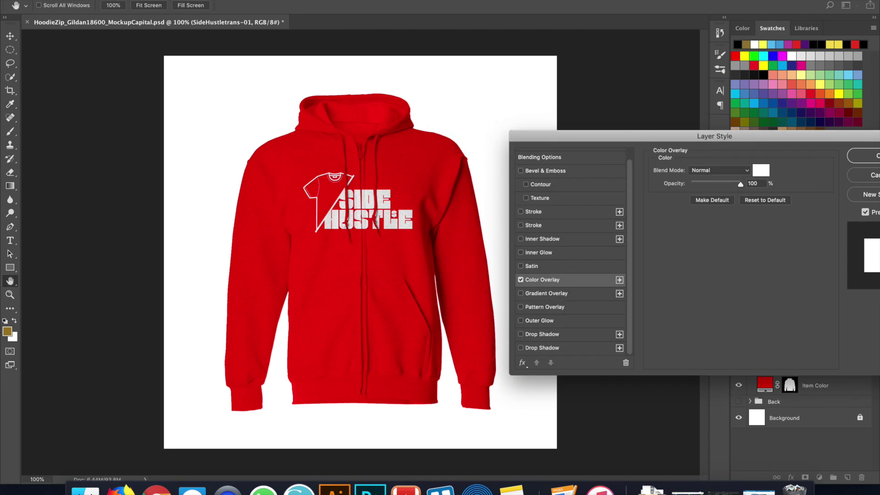
left_click(862, 156)
key("v")
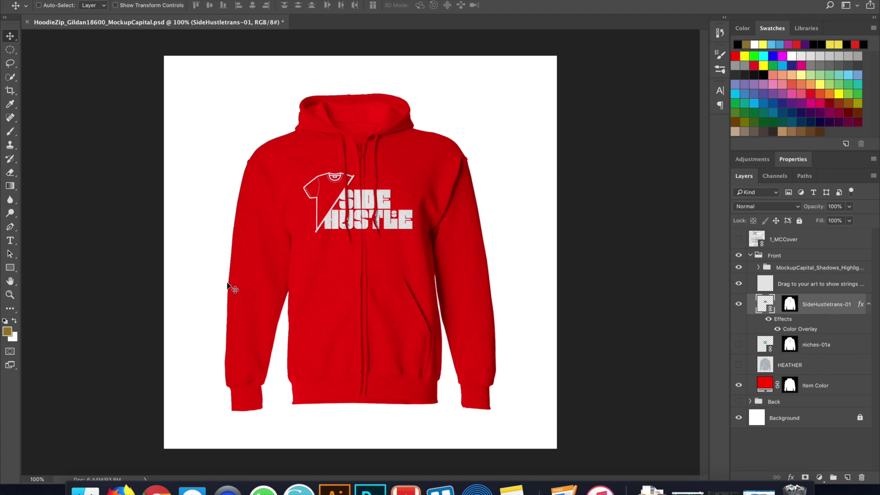
left_click(738, 419)
left_click(92, 0)
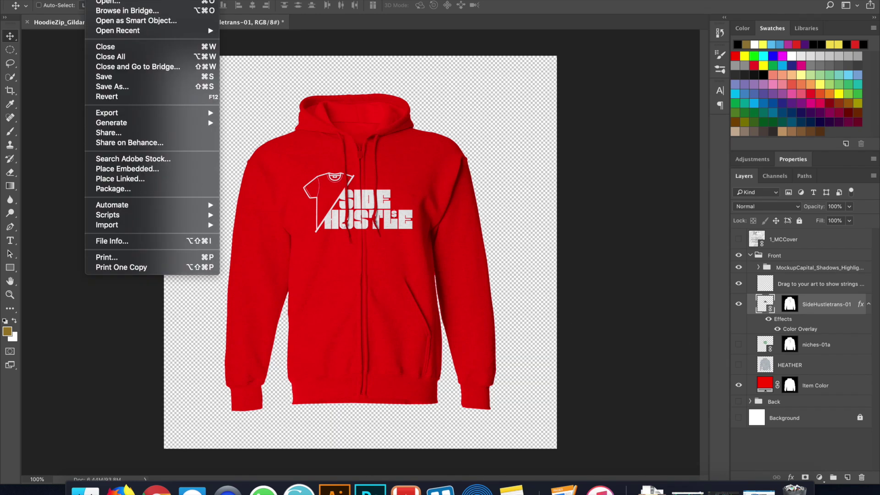
left_click(129, 88)
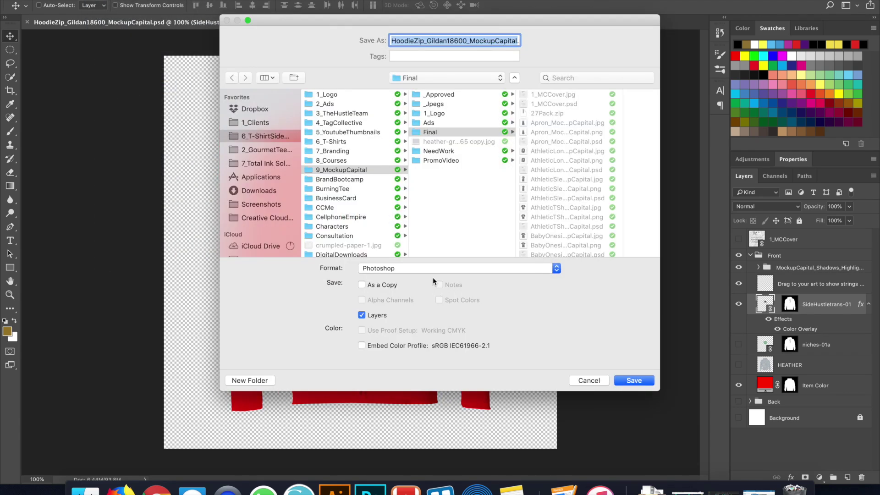
left_click(432, 271)
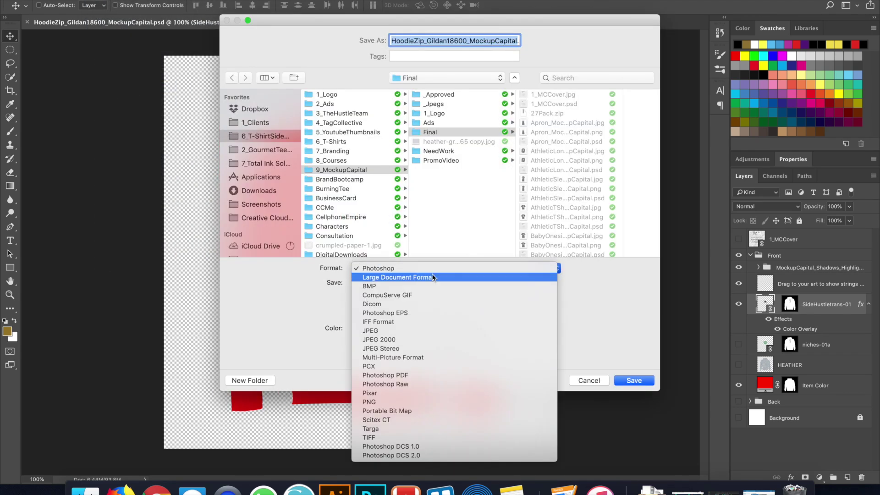
left_click(593, 381)
left_click(593, 381)
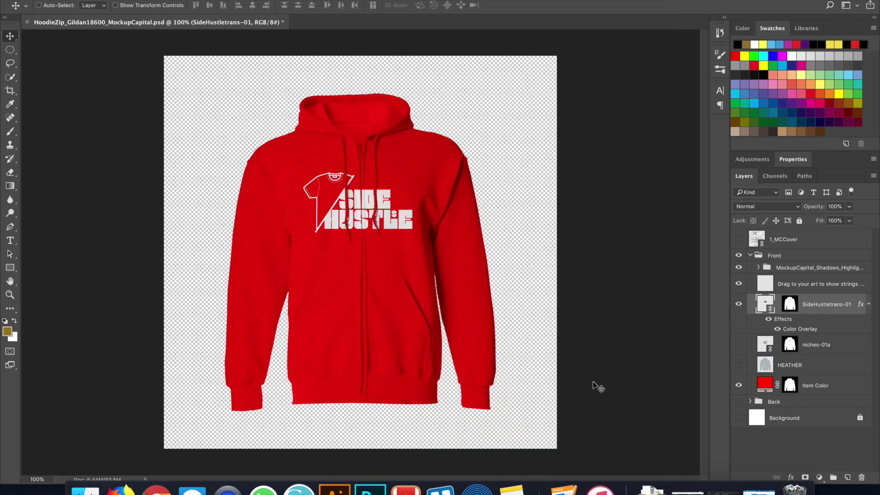
left_click(739, 419)
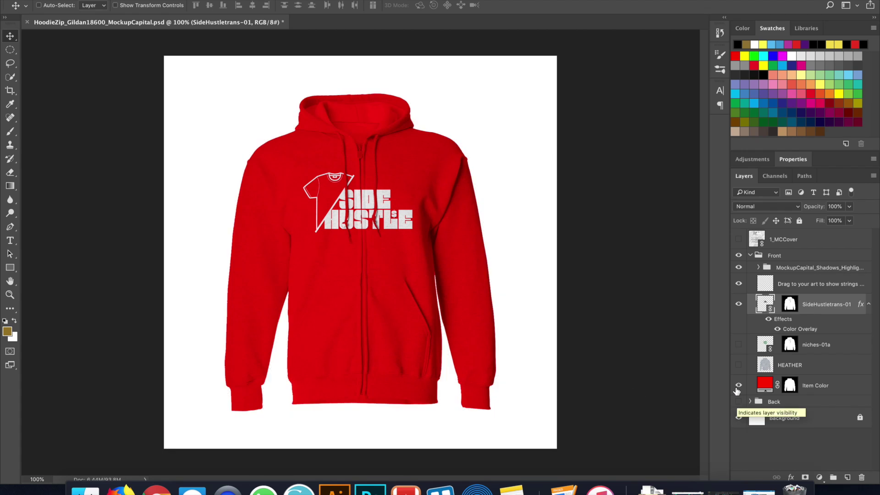
left_click(739, 304)
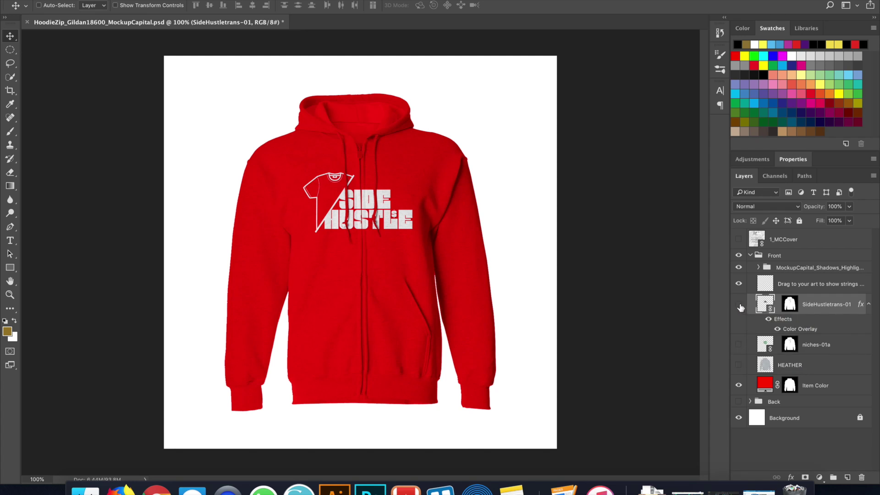
left_click(740, 345)
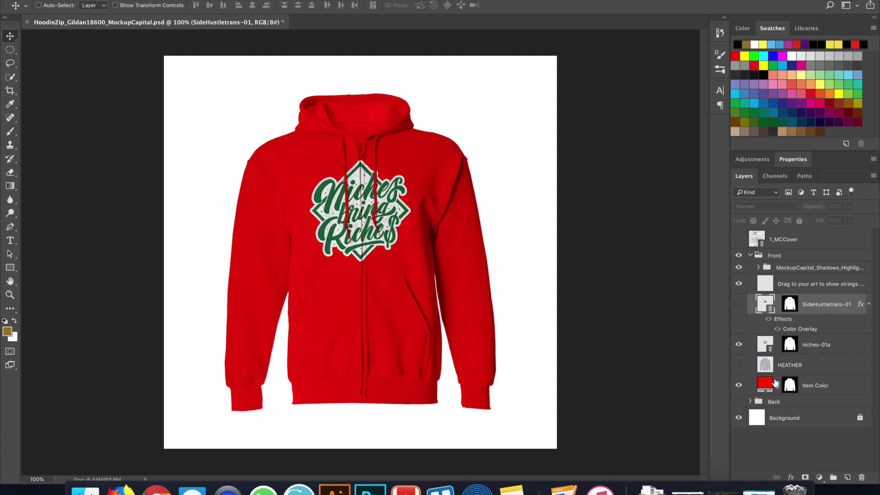
Preview a white Color Overlay on the niches-01a design layer
left_click(846, 352)
double_click(846, 352)
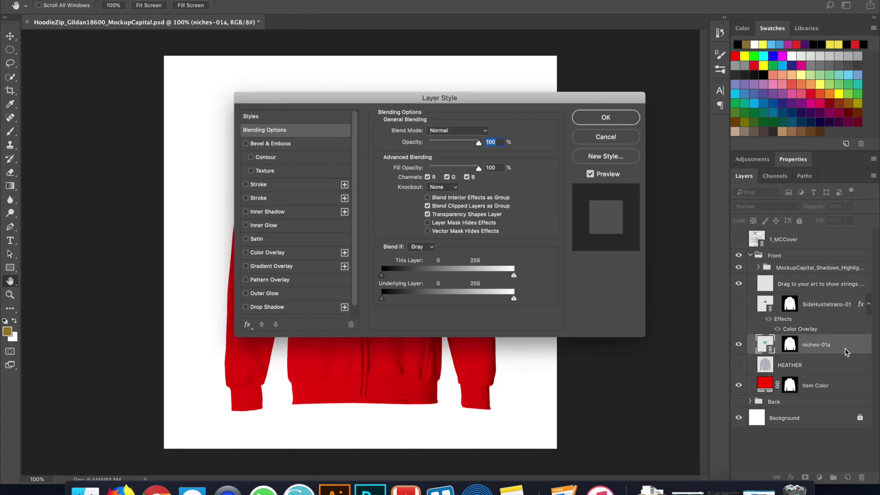
left_click(269, 255)
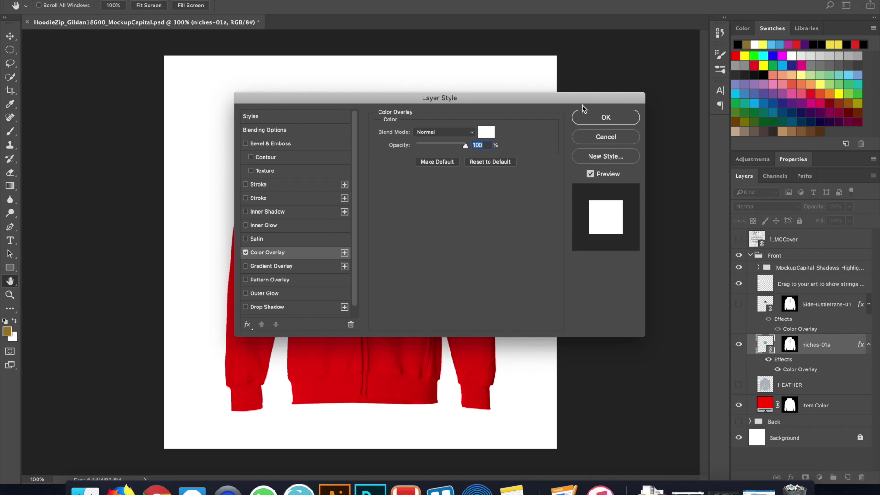
left_click_drag(584, 109, 654, 333)
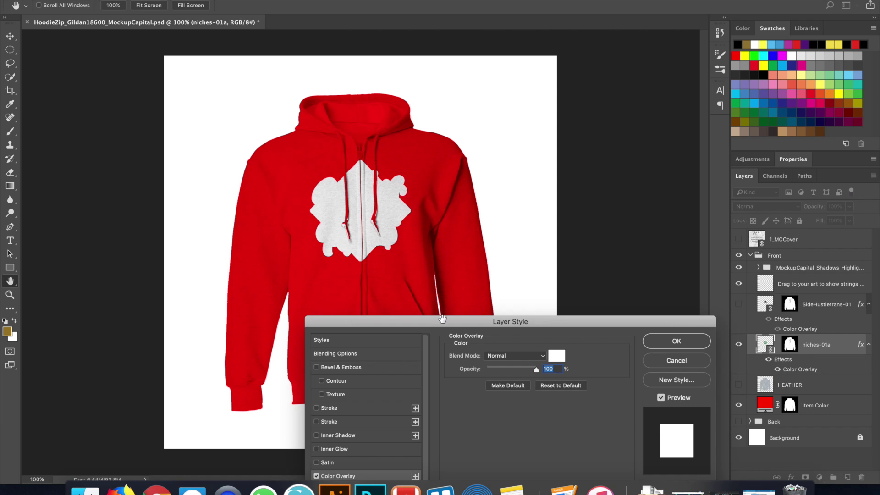
Remove the overlay so the Niches bring Riches print keeps its green colours
left_click_drag(442, 320, 440, 274)
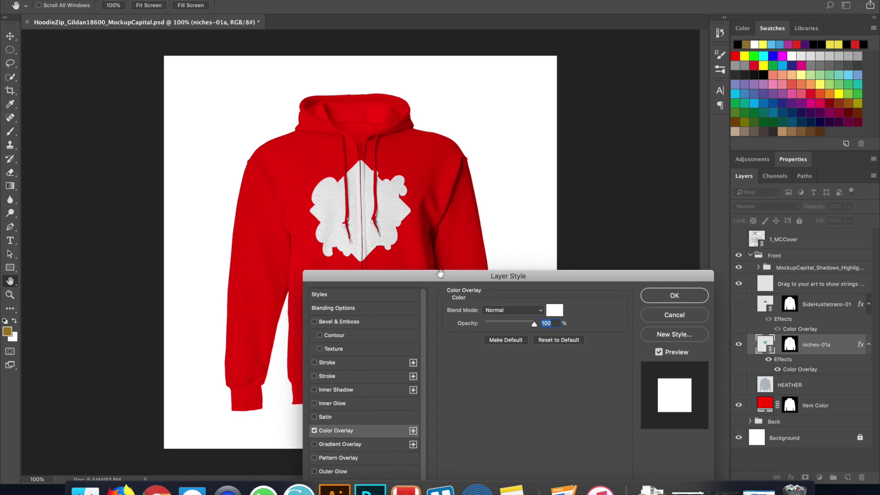
left_click(315, 431)
left_click(672, 298)
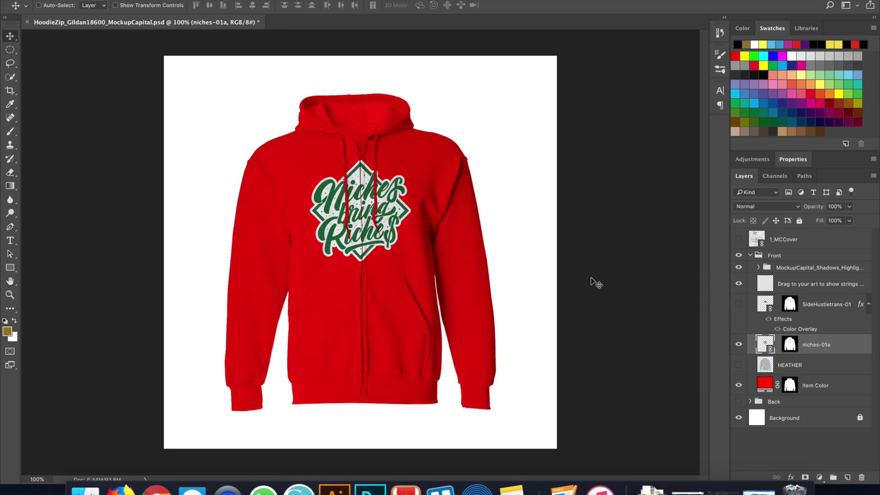